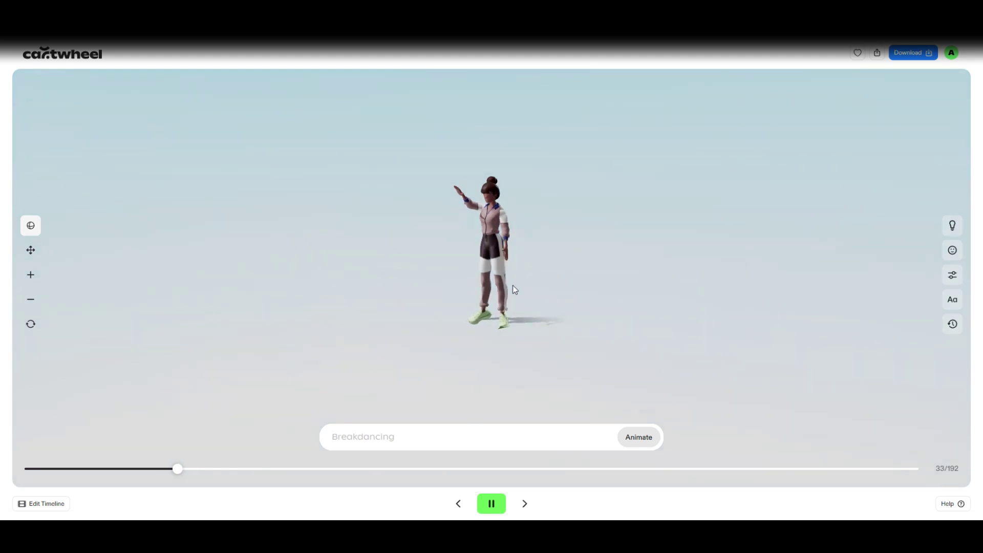
# Zoom in and out and orbit the viewport around the waving Lin character.
pyautogui.scroll(3, 465, 214)
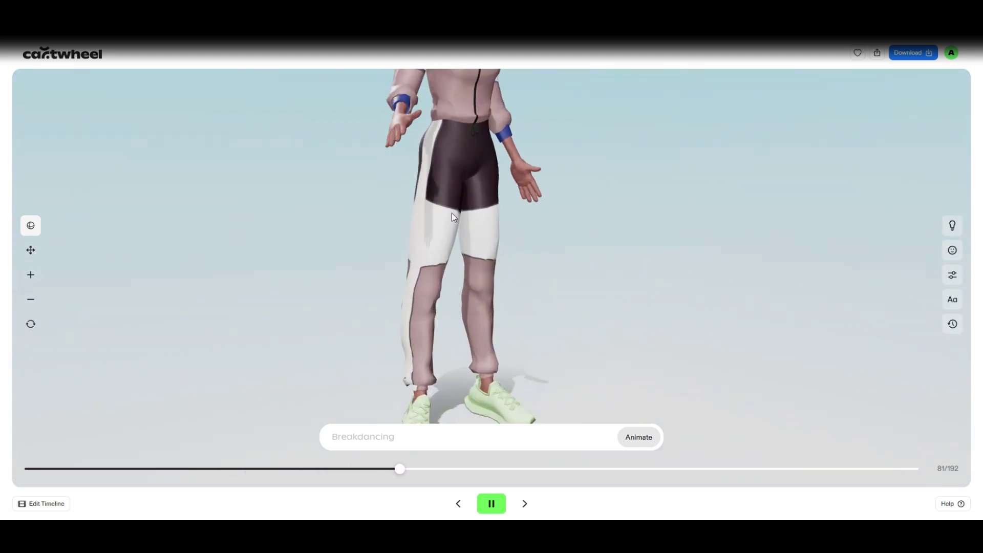
pyautogui.scroll(-3, 451, 225)
pyautogui.moveTo(476, 223); pyautogui.dragTo(437, 240)
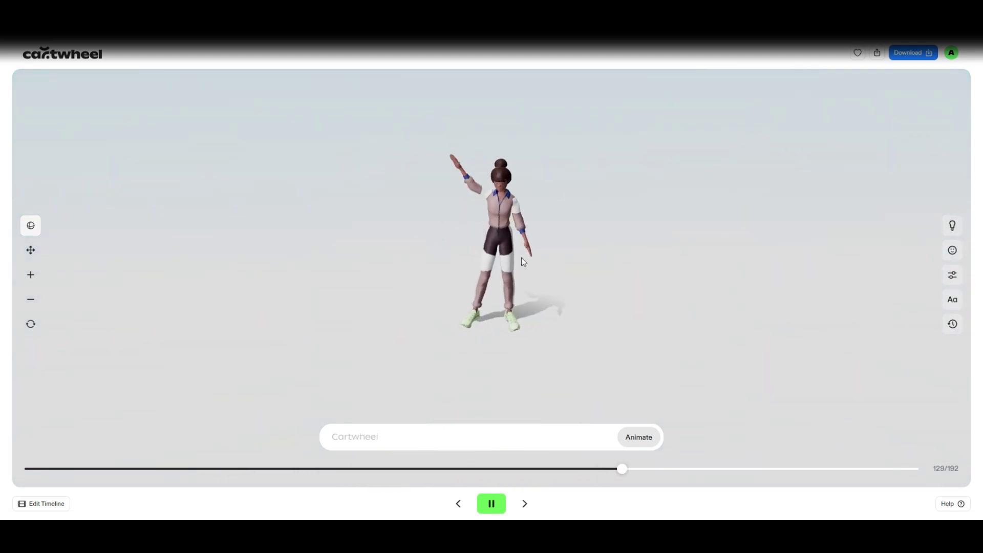
# Glance at the starter suggestions, then swap the character from Lin to Mark.
pyautogui.click(954, 227)
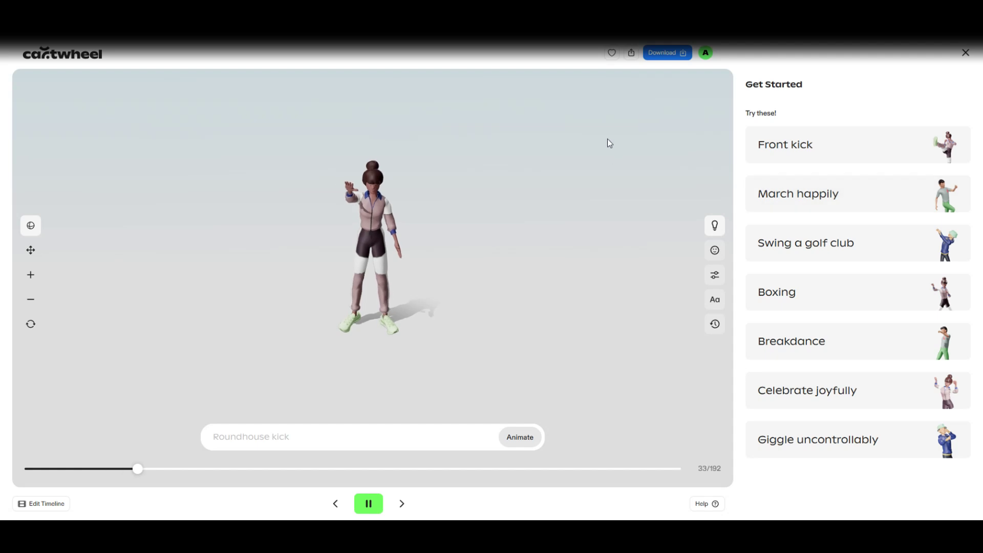
pyautogui.click(966, 53)
pyautogui.click(954, 251)
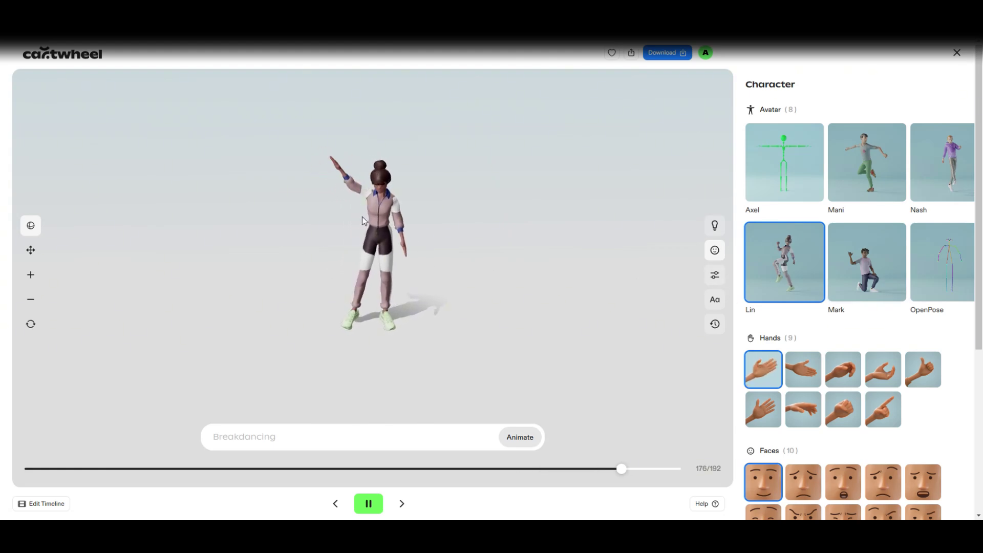
pyautogui.click(871, 270)
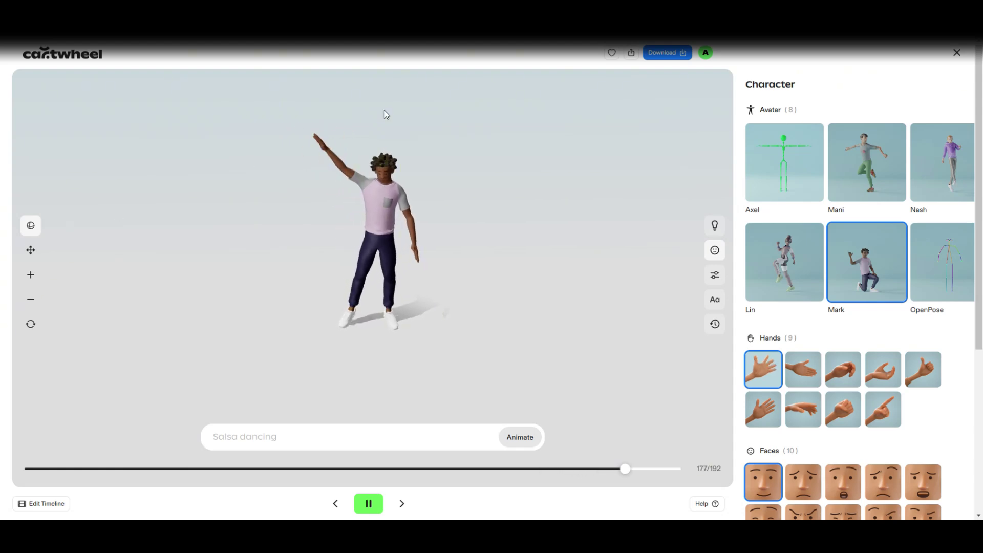
pyautogui.scroll(5, 385, 174)
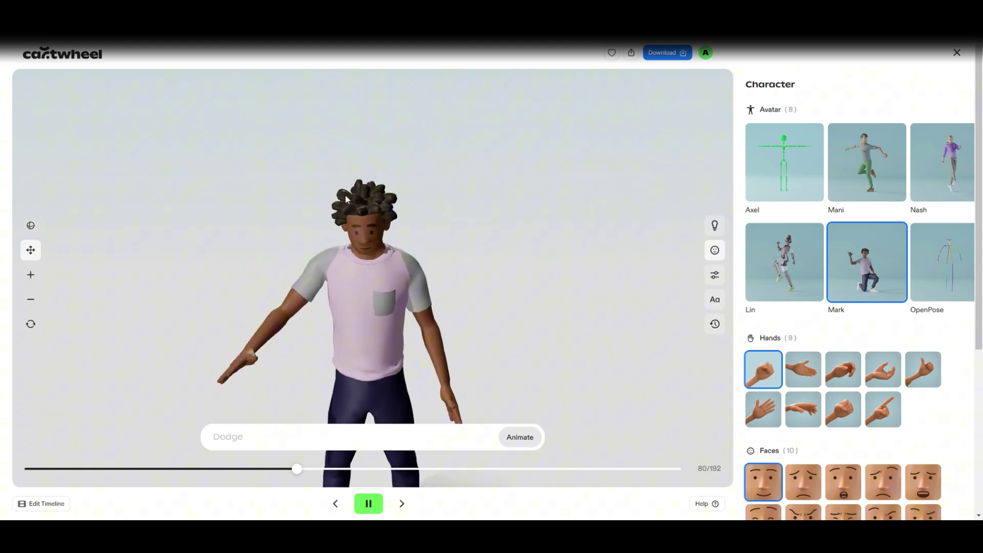
pyautogui.scroll(5, 373, 214)
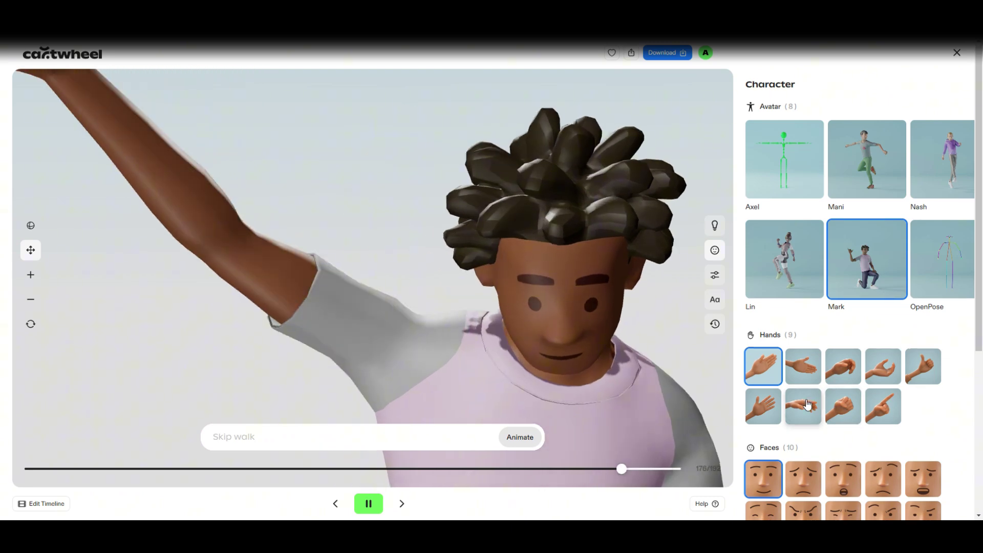
pyautogui.scroll(-2, 774, 344)
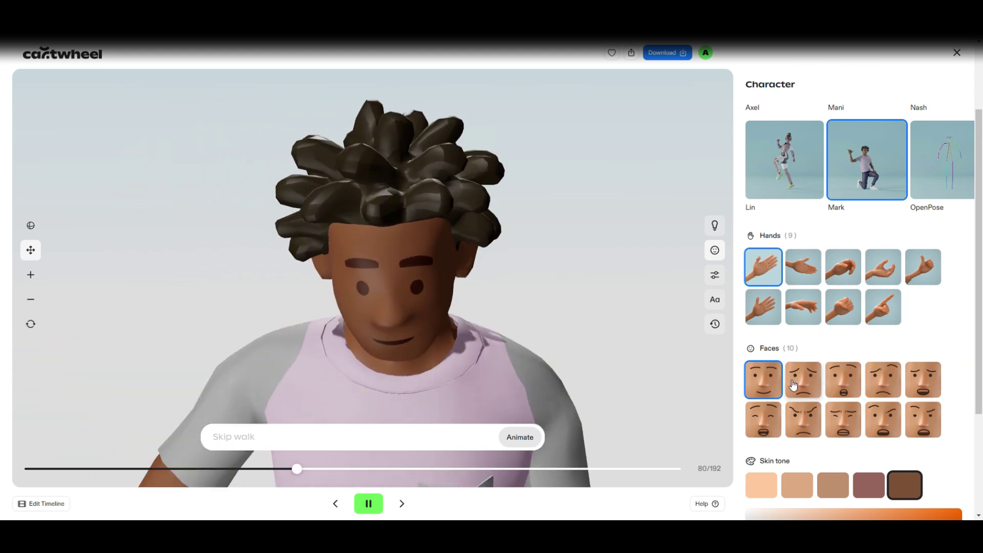
pyautogui.click(796, 378)
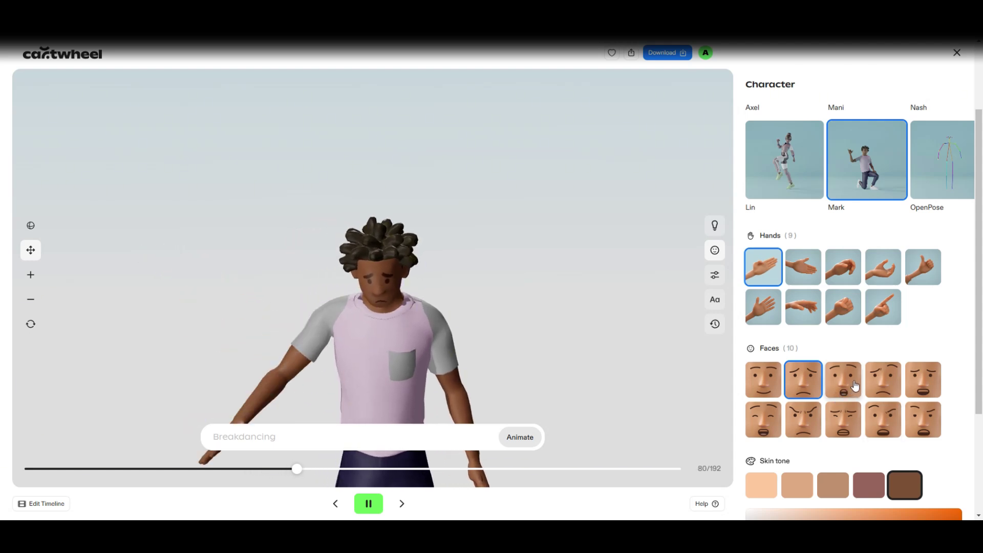
pyautogui.click(840, 389)
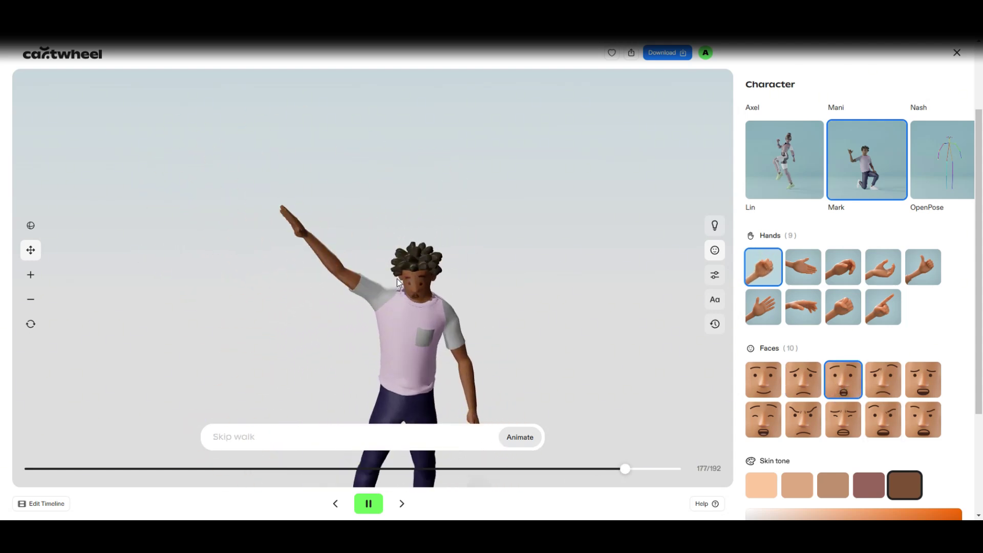
pyautogui.click(803, 420)
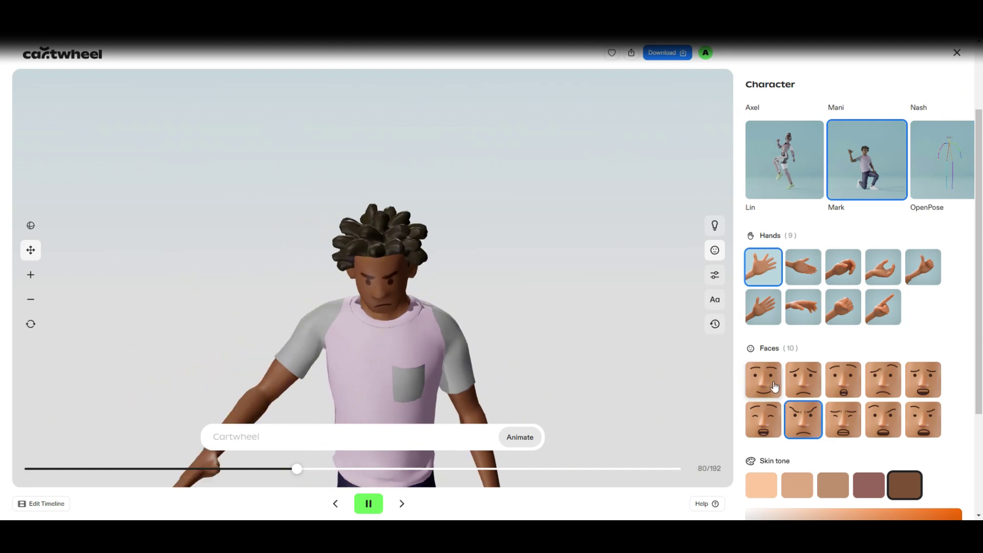
pyautogui.click(774, 385)
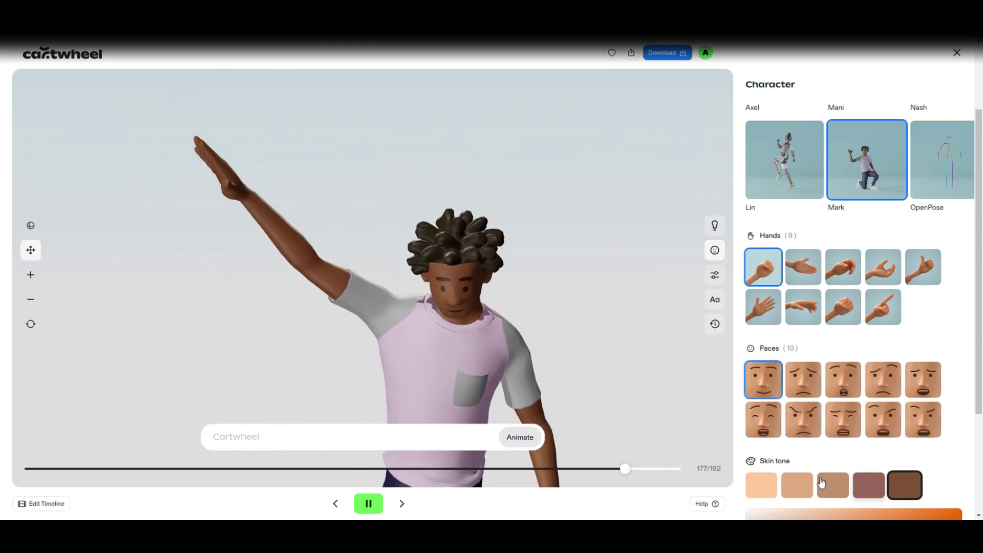
pyautogui.scroll(-3, 821, 483)
pyautogui.click(869, 332)
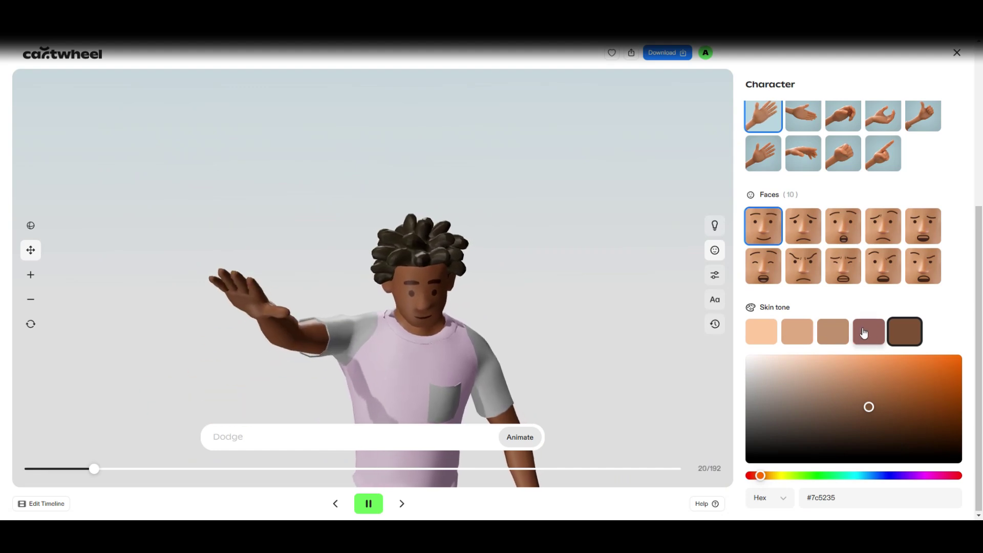
pyautogui.click(766, 334)
pyautogui.click(905, 332)
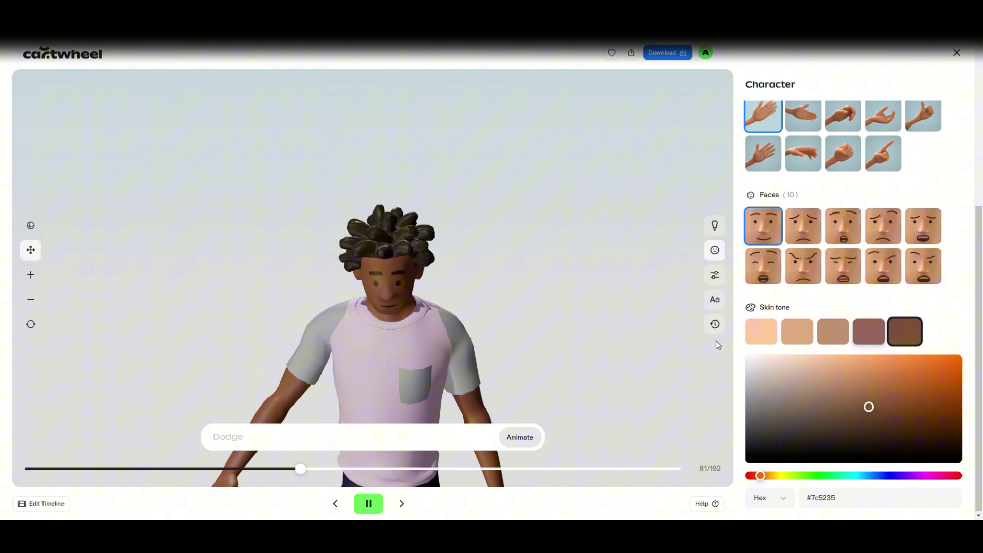
pyautogui.moveTo(898, 387); pyautogui.dragTo(830, 424)
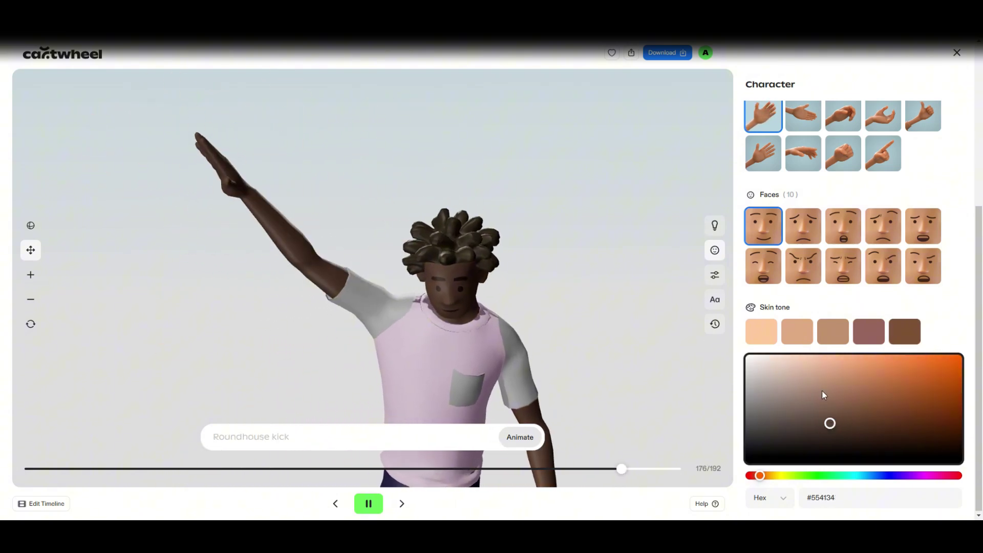
pyautogui.click(762, 332)
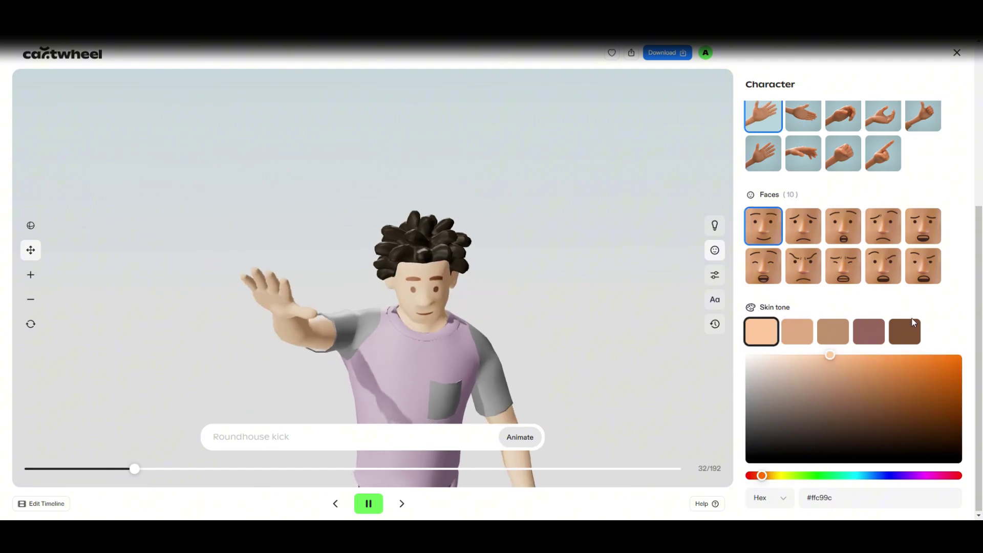
pyautogui.click(913, 323)
pyautogui.scroll(5, 883, 201)
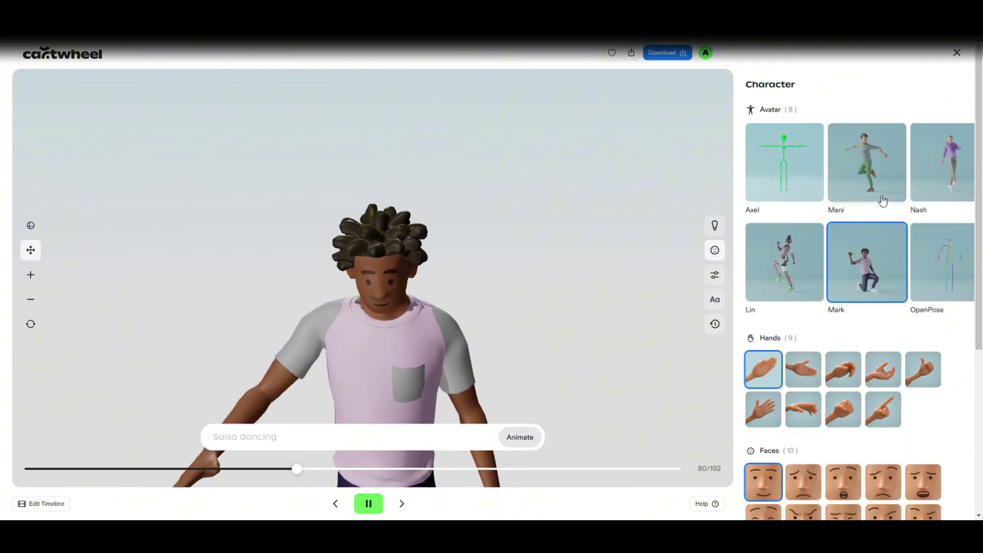
# In Advanced settings, make the background a solid pale pink colour, #ffeded.
pyautogui.scroll(-2, 753, 215)
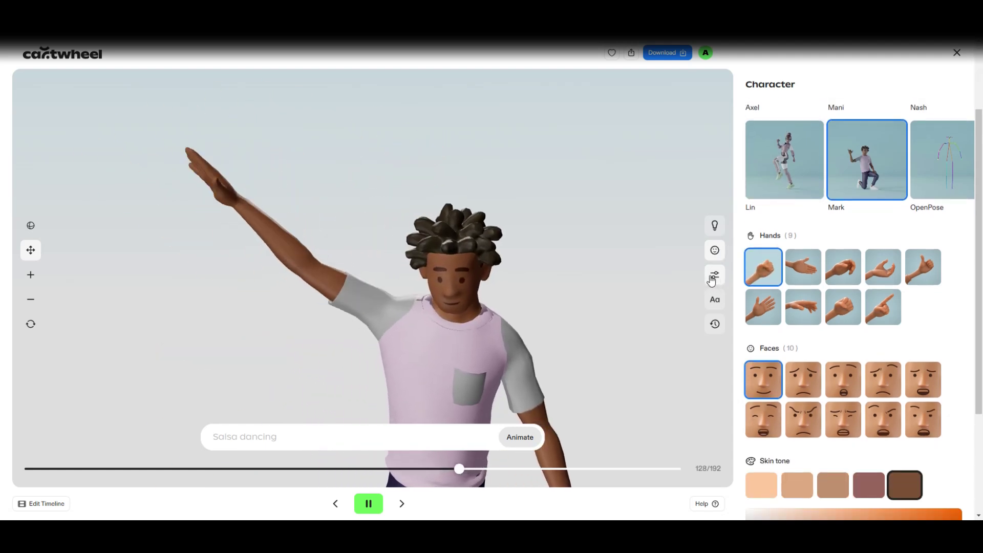
pyautogui.click(714, 277)
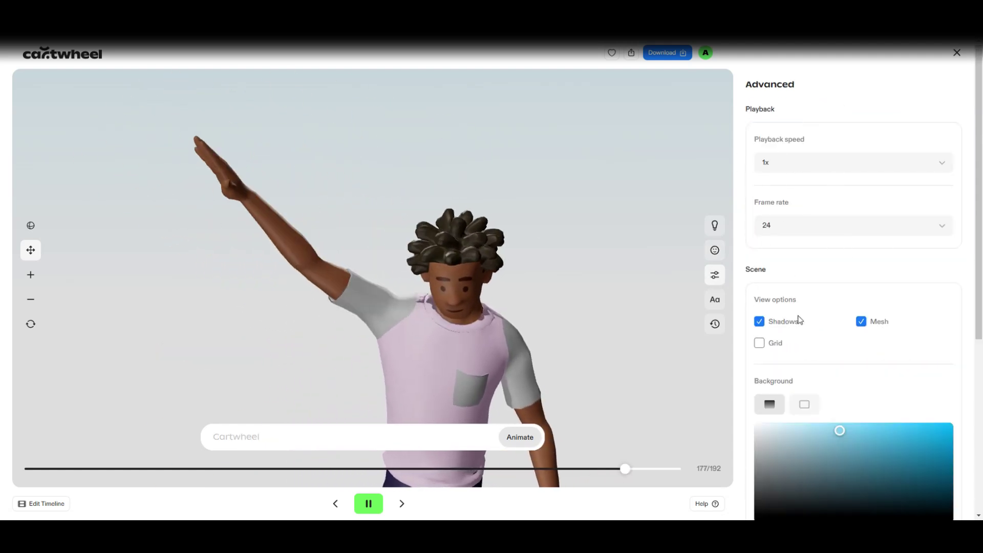
pyautogui.scroll(-5, 803, 322)
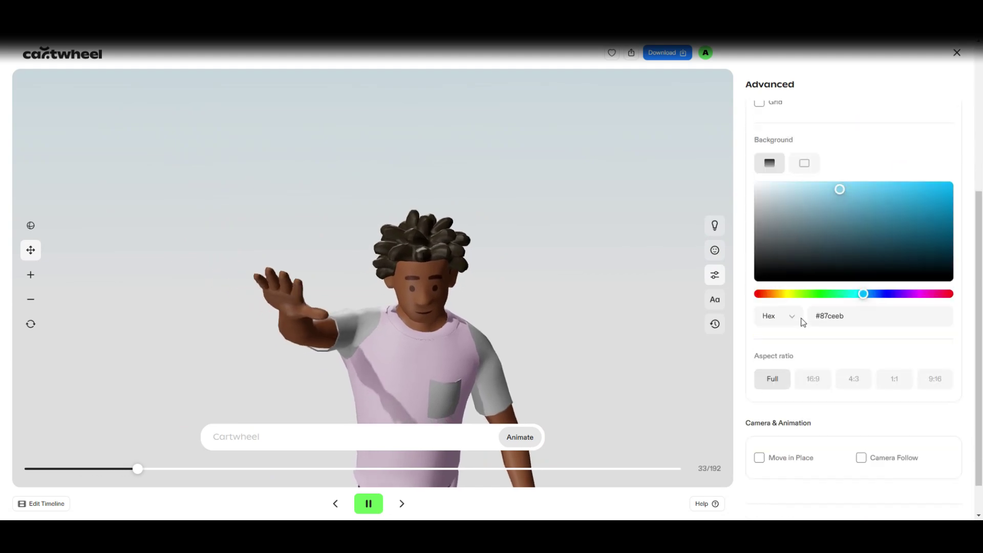
pyautogui.scroll(3, 956, 261)
pyautogui.click(805, 302)
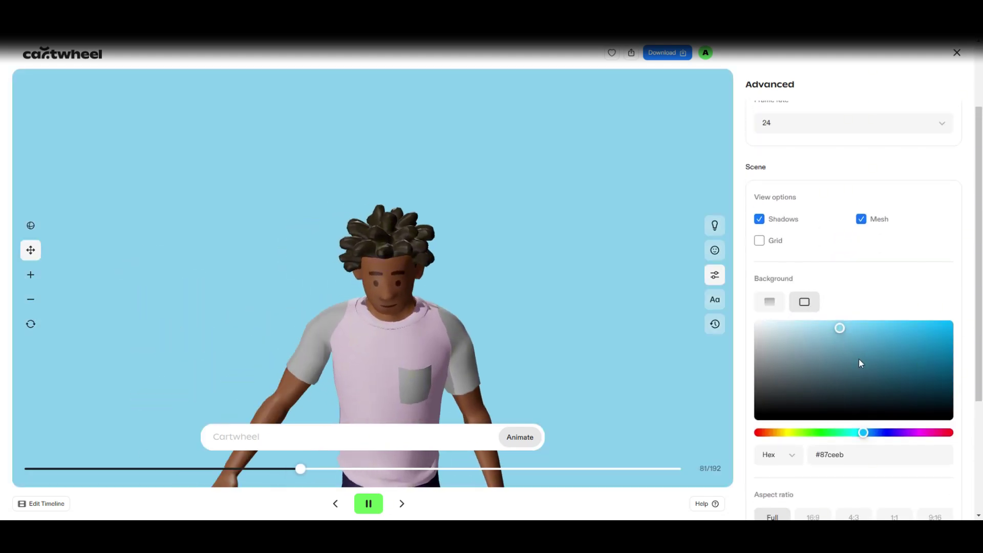
pyautogui.scroll(-5, 298, 352)
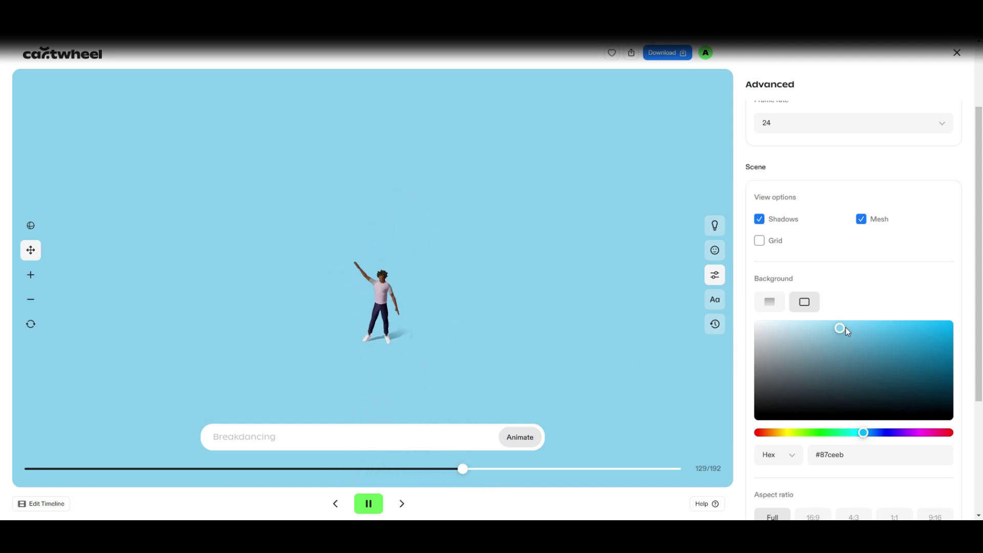
pyautogui.moveTo(846, 332); pyautogui.dragTo(773, 308)
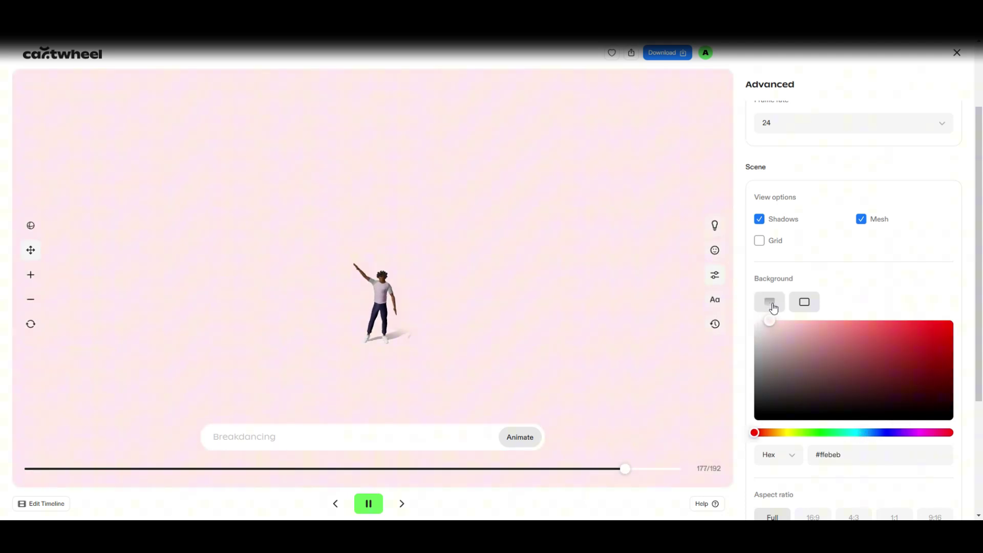
pyautogui.scroll(-3, 810, 431)
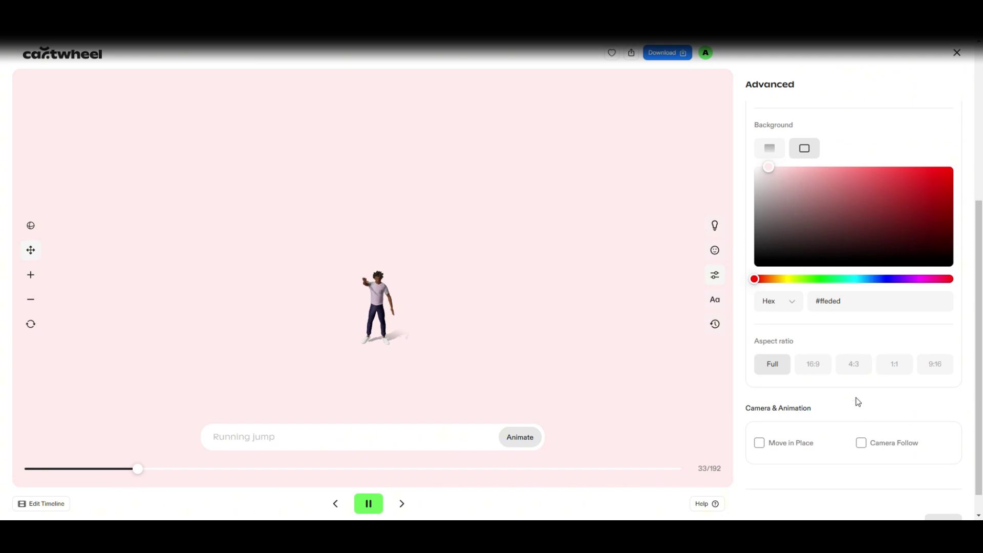
pyautogui.scroll(-1, 852, 405)
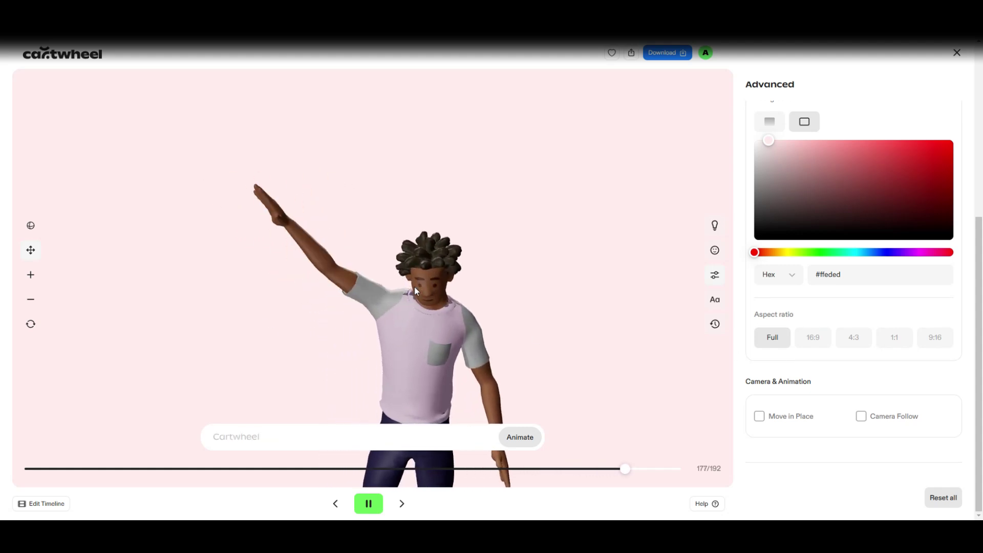
# Enter 'Run around in circle' as the animation prompt, correcting typos.
pyautogui.click(256, 440)
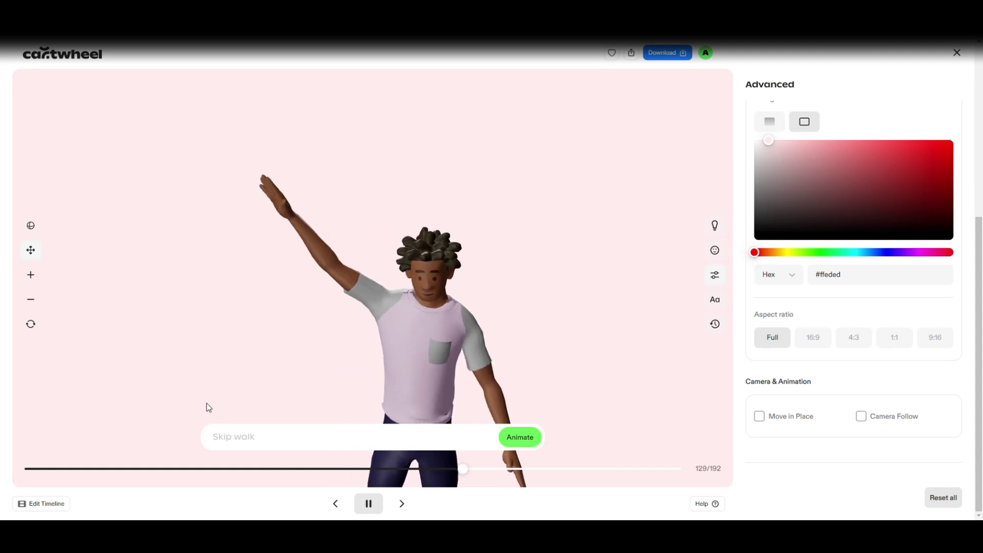
pyautogui.write('R')
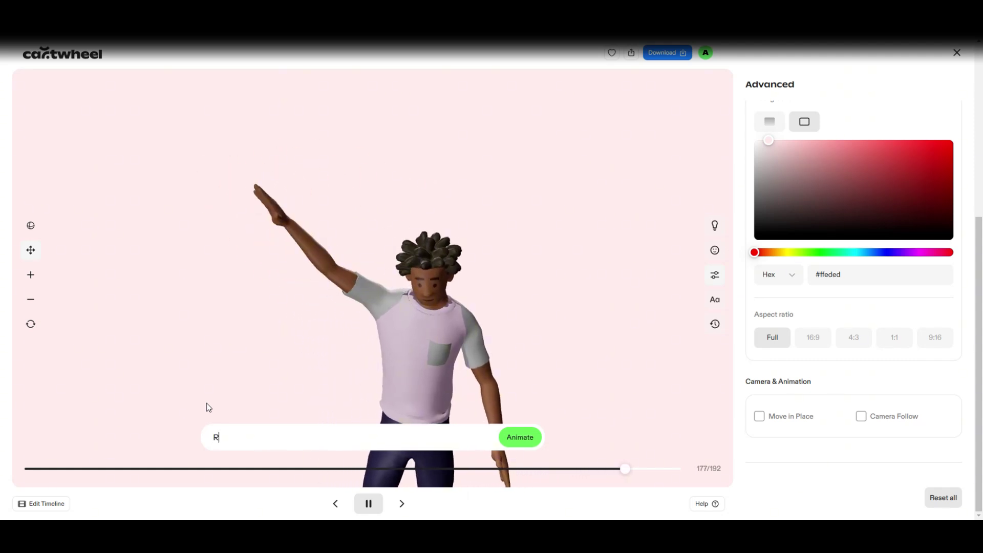
pyautogui.write('un i')
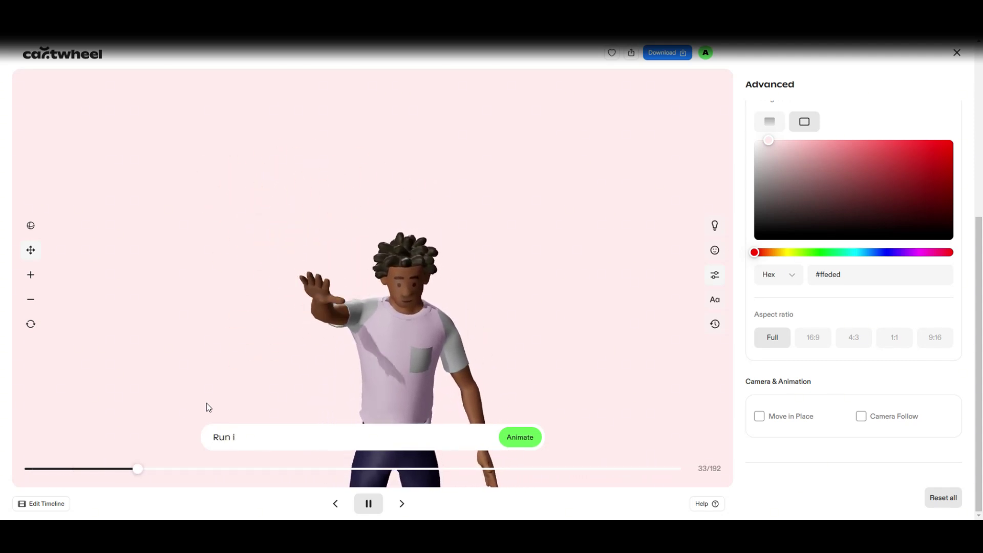
pyautogui.press('BackSpace')
pyautogui.write('aro')
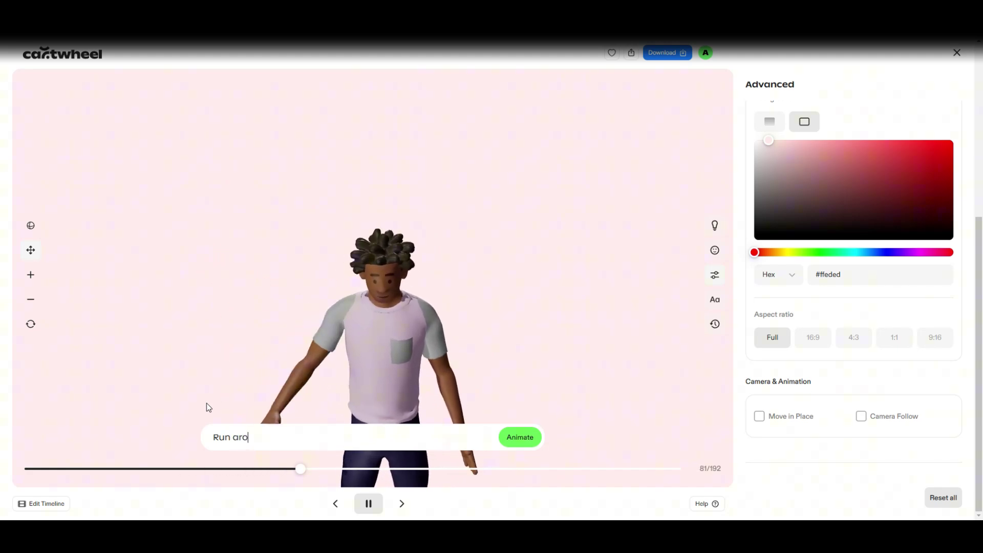
pyautogui.press('BackSpace')
pyautogui.press('BackSpace')
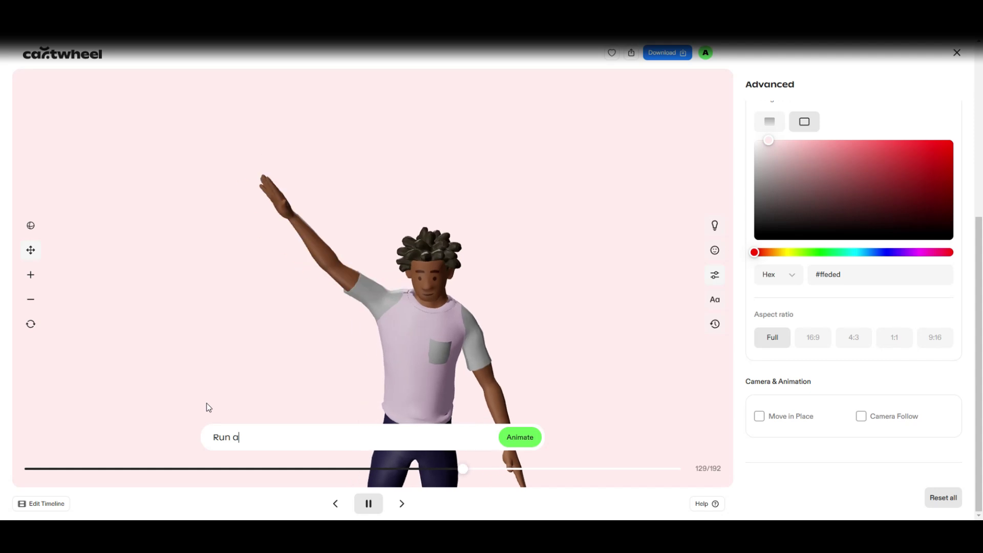
pyautogui.write('round in ')
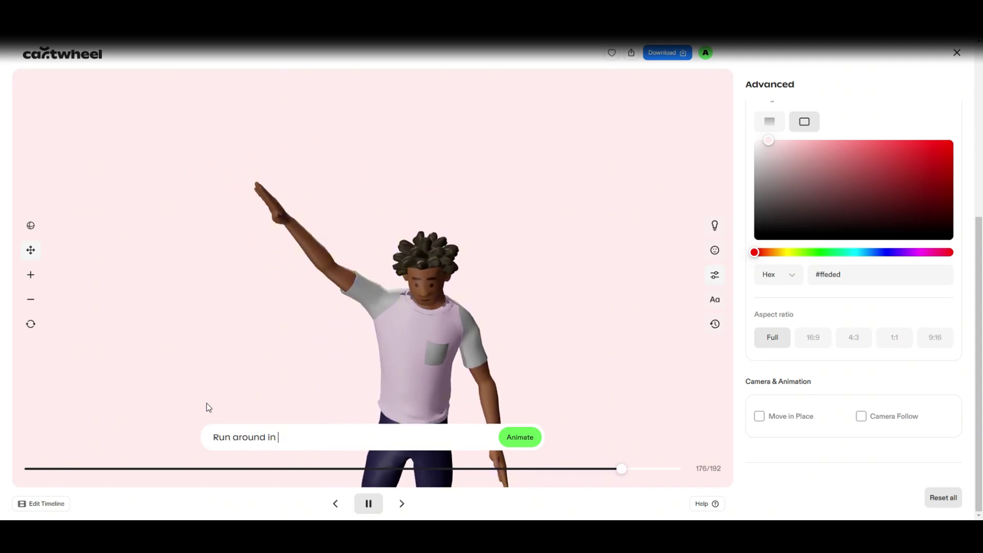
pyautogui.write('cir')
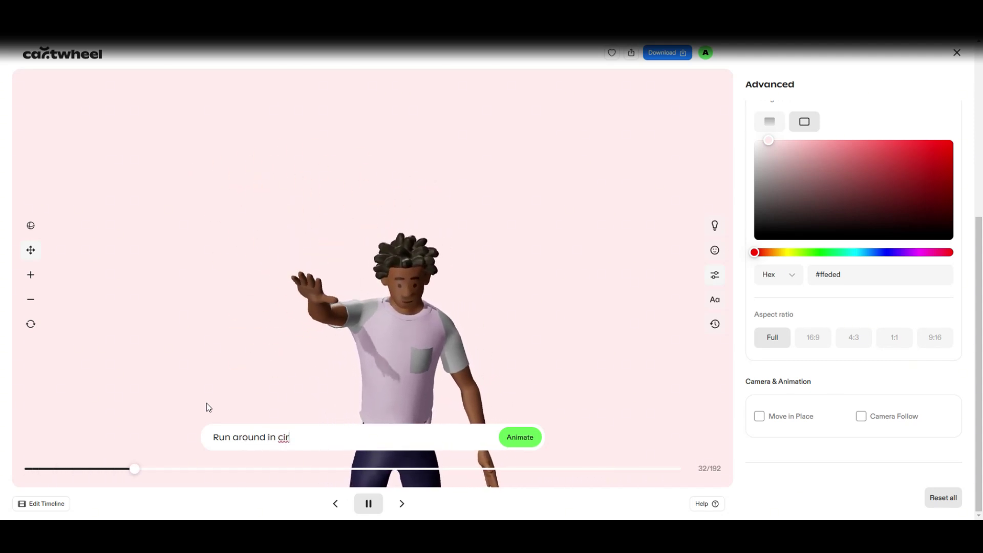
pyautogui.write('cle')
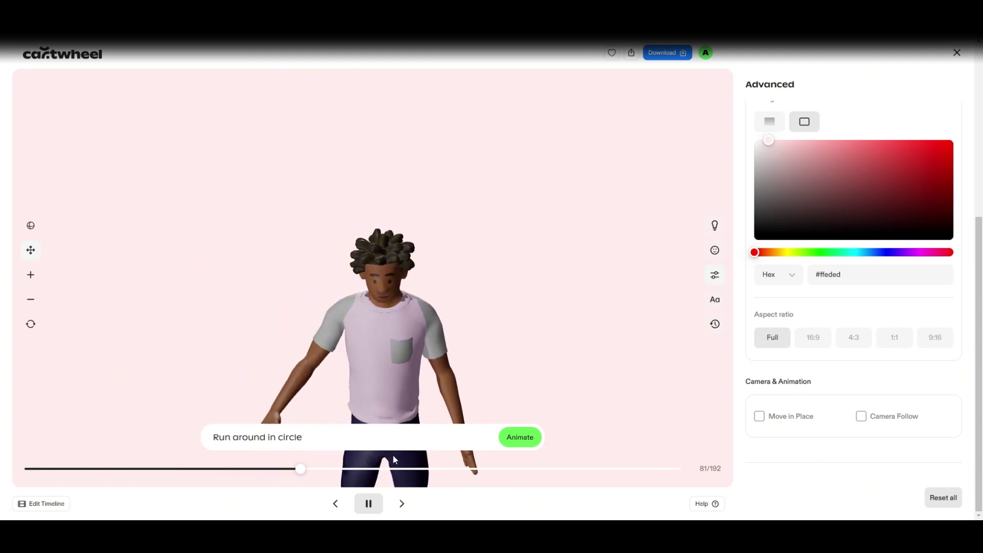
# Animate the 'Run around in circle' prompt and collapse the four variations.
pyautogui.click(519, 437)
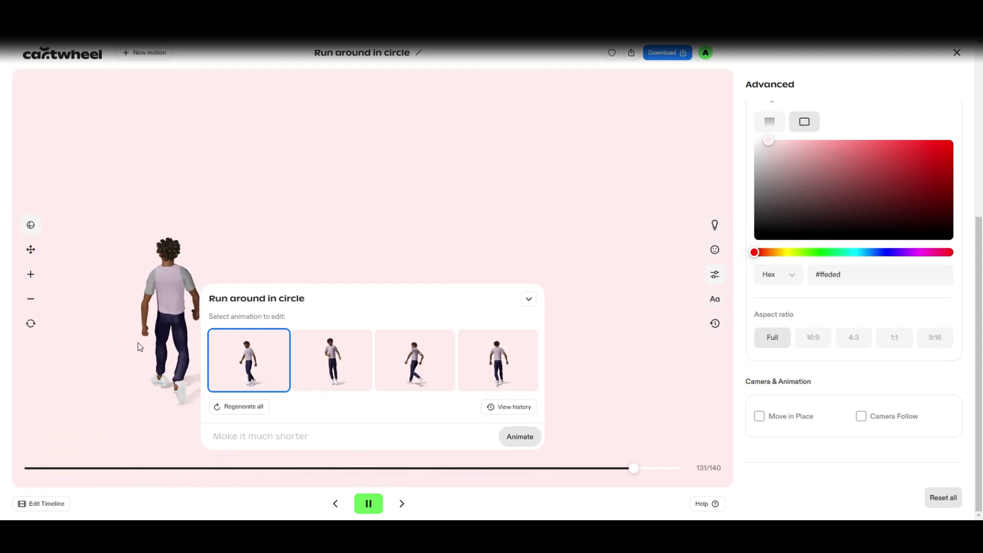
pyautogui.click(531, 299)
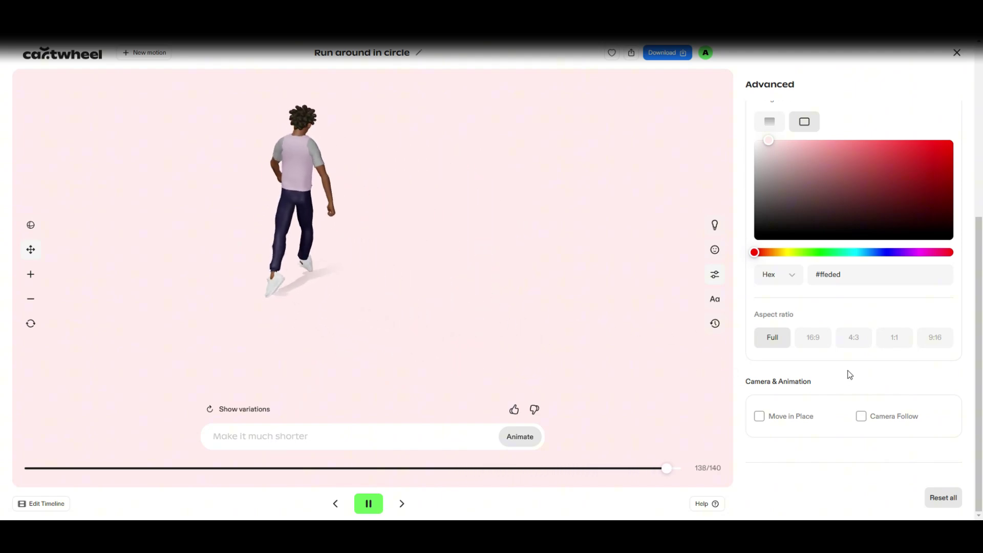
# Switch the backdrop to the grey background option and turn on the Grid floor.
pyautogui.click(770, 123)
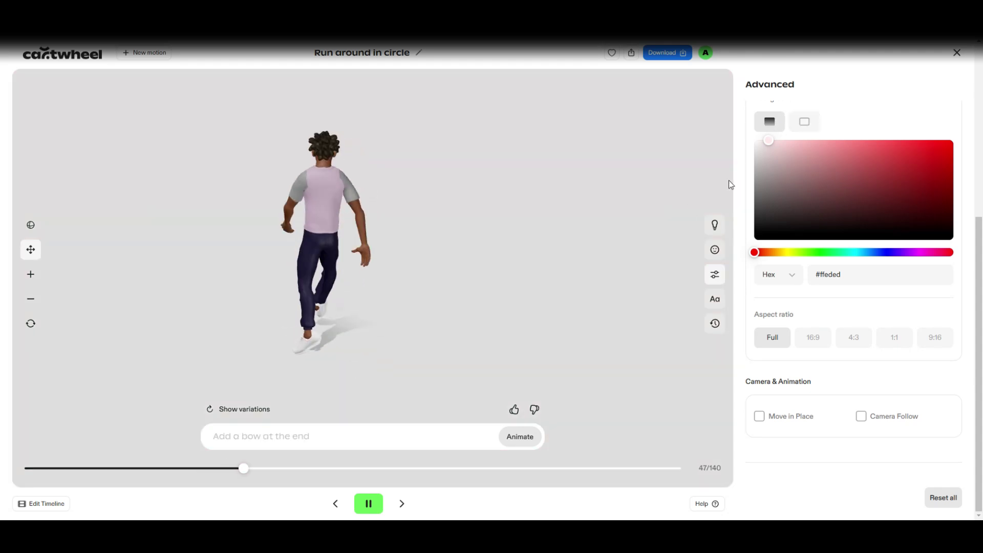
pyautogui.scroll(4, 840, 328)
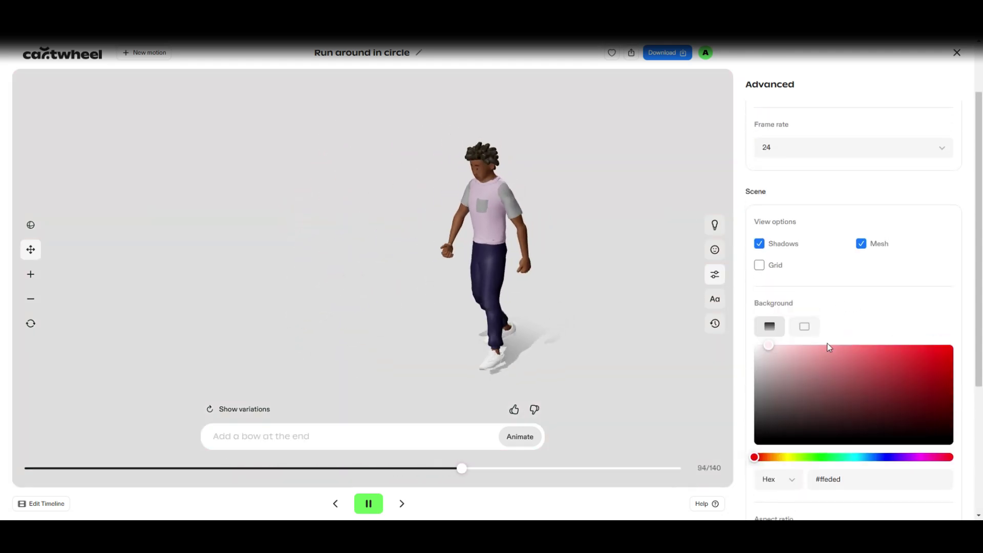
pyautogui.click(760, 265)
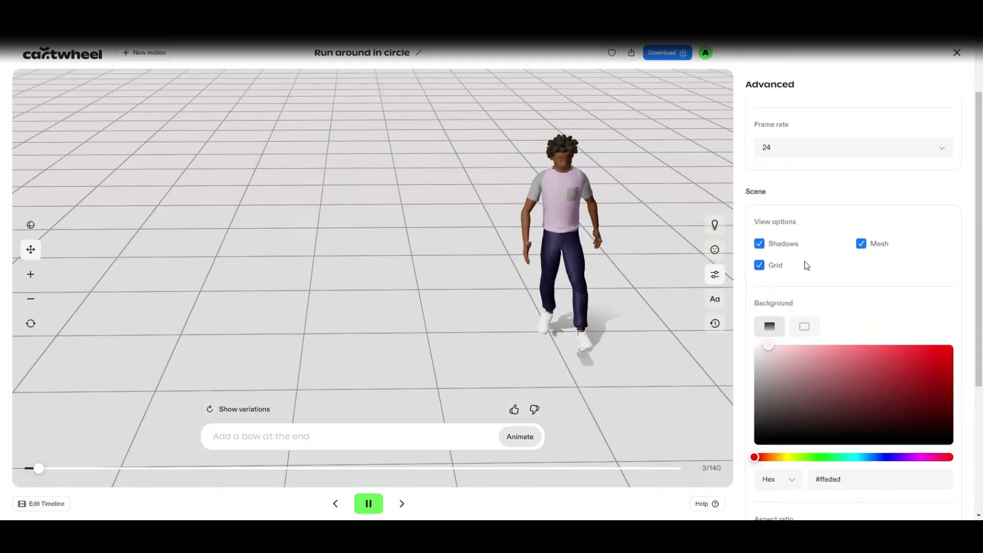
# Darken the background colour to near-black #050505.
pyautogui.scroll(-1, 820, 333)
pyautogui.click(769, 313)
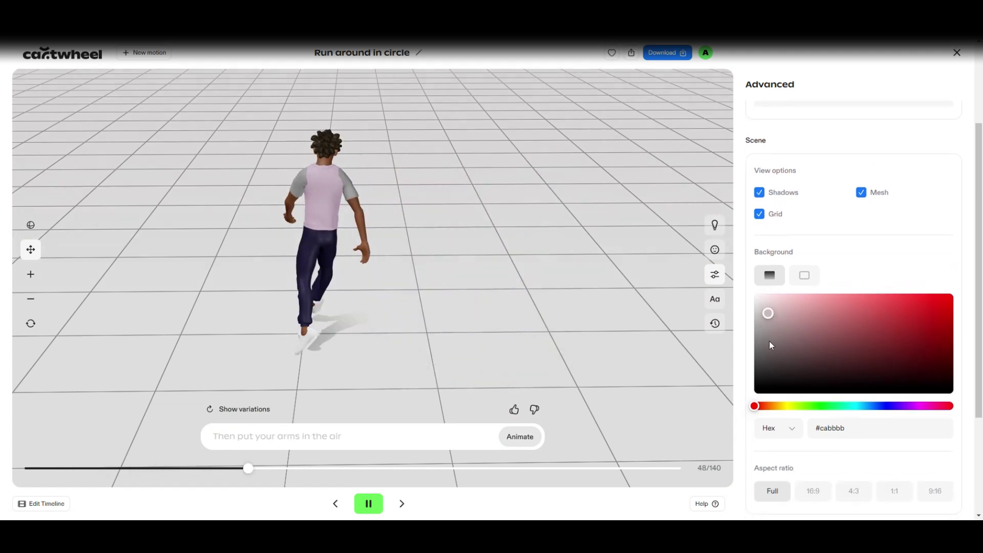
pyautogui.moveTo(771, 346)
pyautogui.mouseDown()
pyautogui.moveTo(767, 390)
pyautogui.moveTo(784, 389)
pyautogui.moveTo(738, 389)
pyautogui.mouseUp()
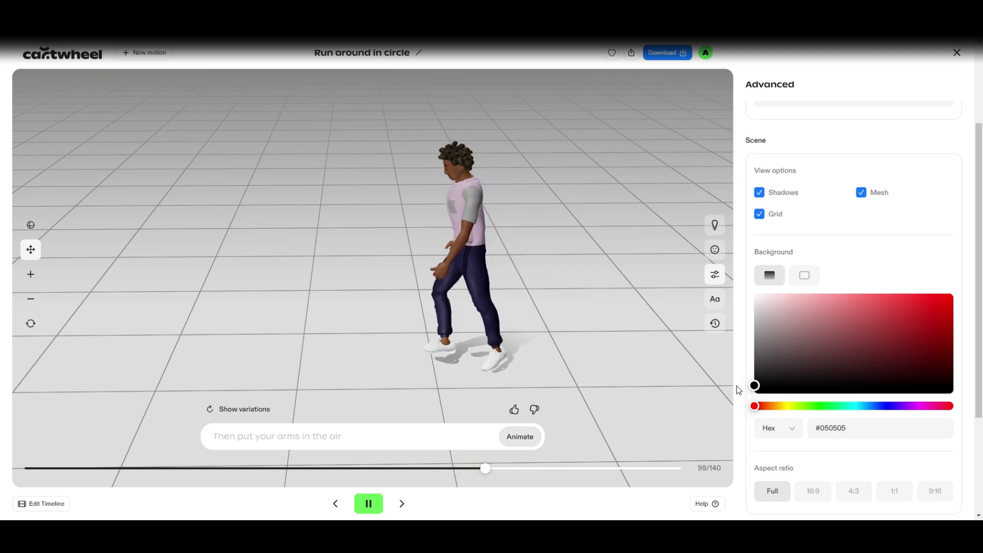
pyautogui.scroll(5, 404, 284)
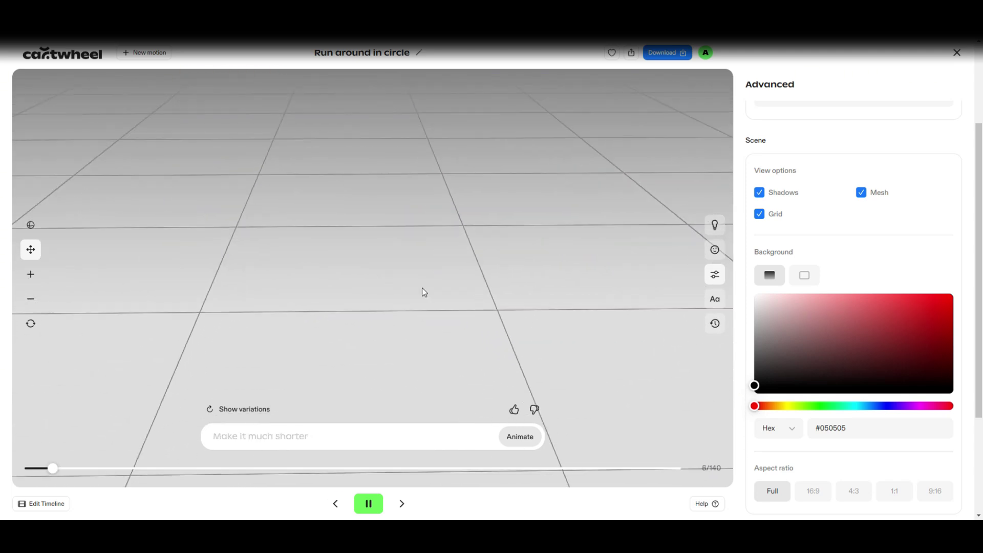
pyautogui.scroll(-5, 420, 288)
pyautogui.scroll(2, 283, 189)
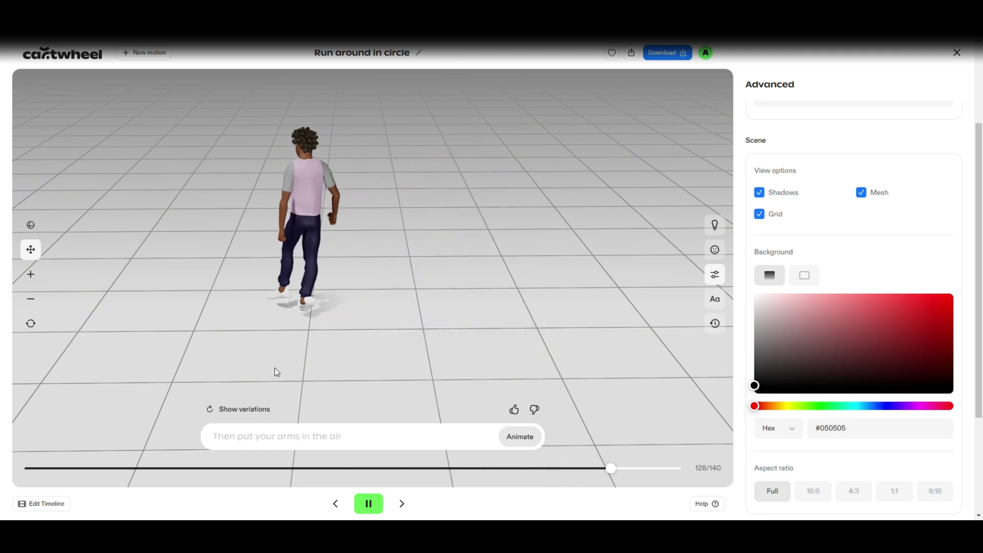
# Preview the second run variation, settle on the third, and select the Pan tool.
pyautogui.click(237, 409)
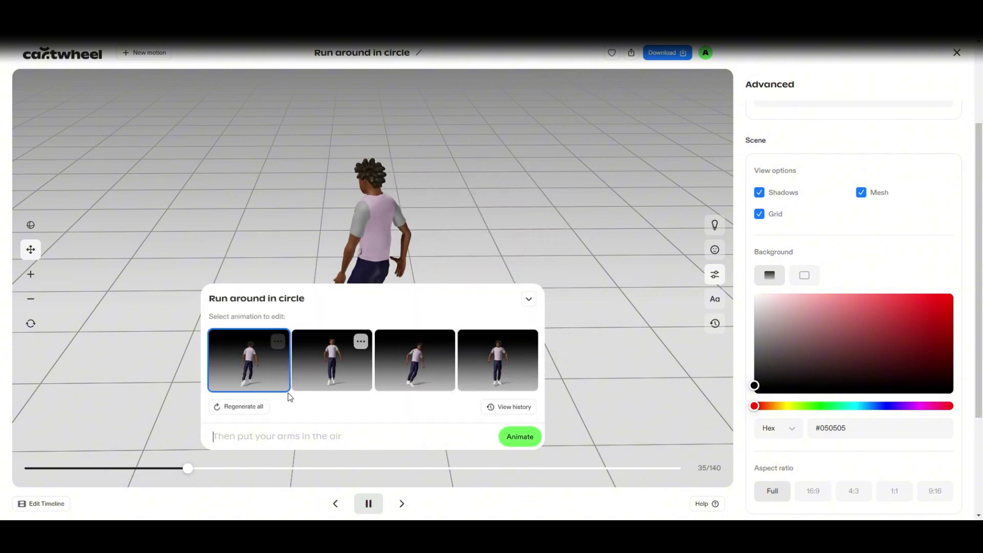
pyautogui.click(332, 370)
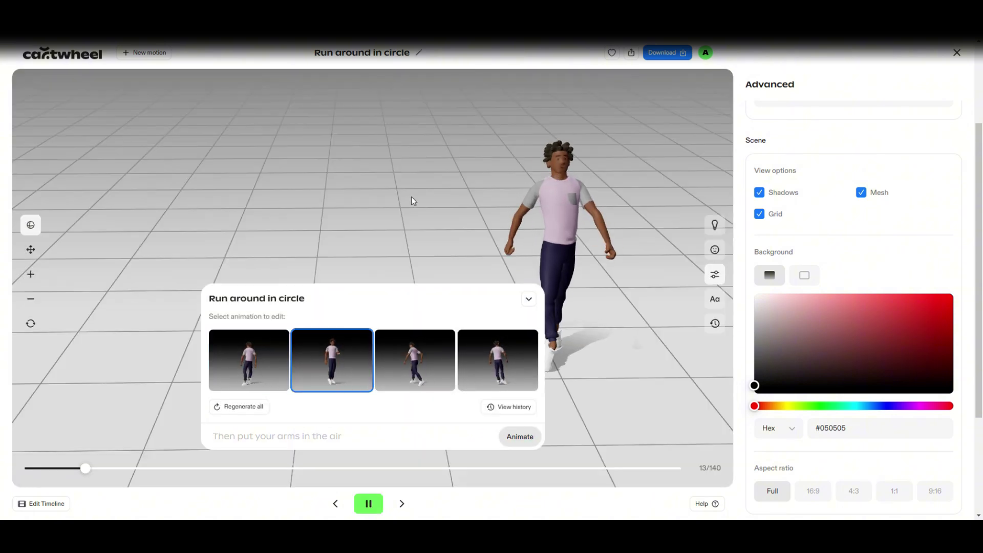
pyautogui.click(412, 387)
pyautogui.click(448, 233)
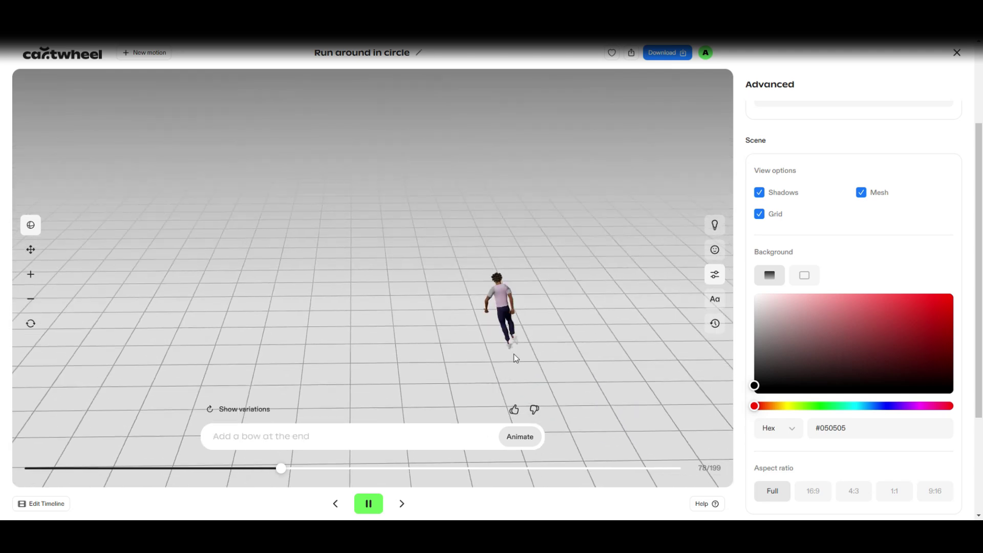
pyautogui.click(31, 251)
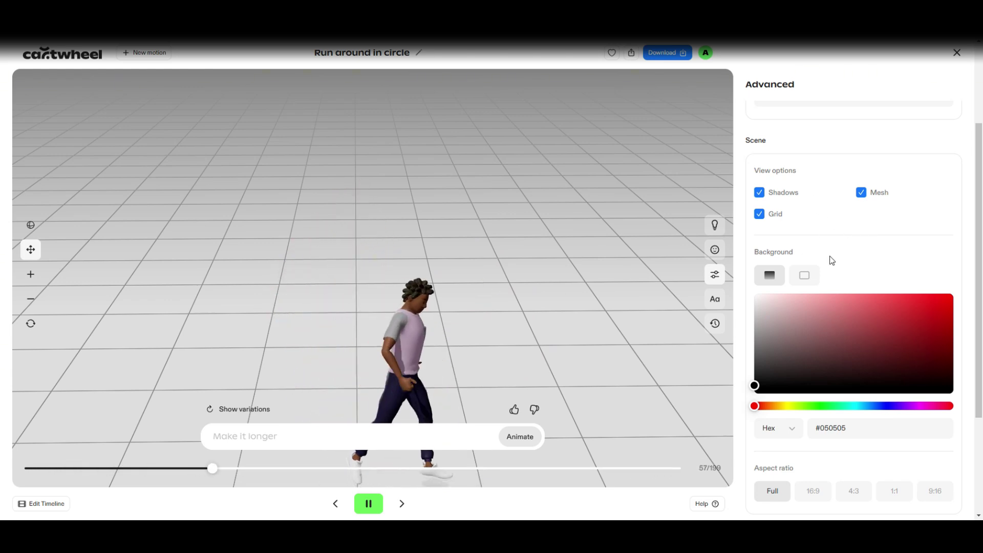
# Check the starter suggestions, then begin a New motion.
pyautogui.click(715, 224)
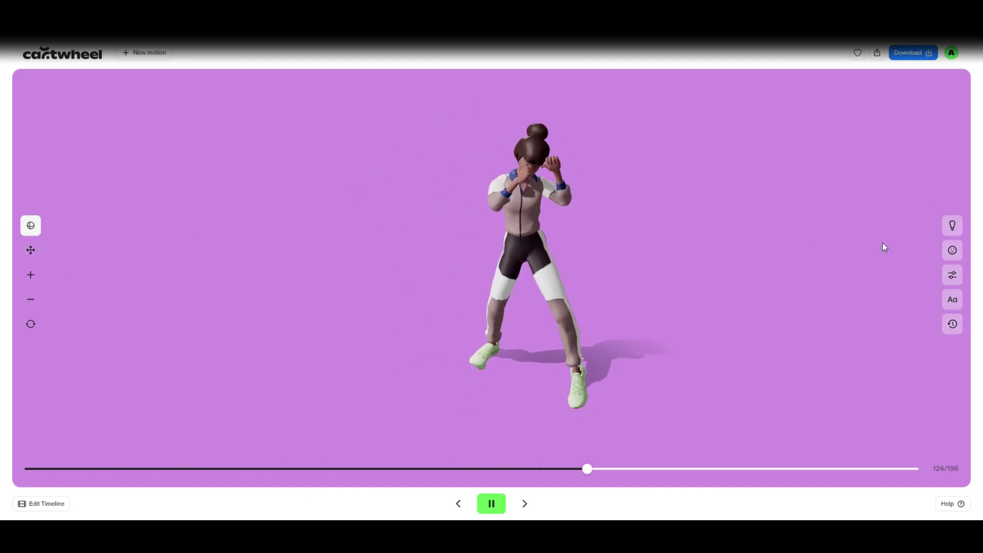
pyautogui.click(137, 54)
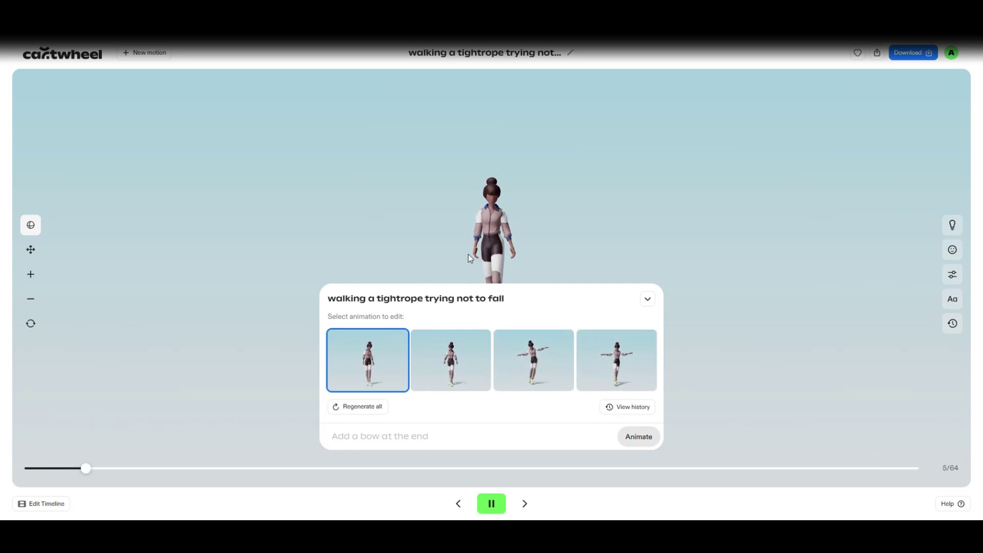
# Try the second tightrope variation, then reopen the four-variation list.
pyautogui.click(427, 248)
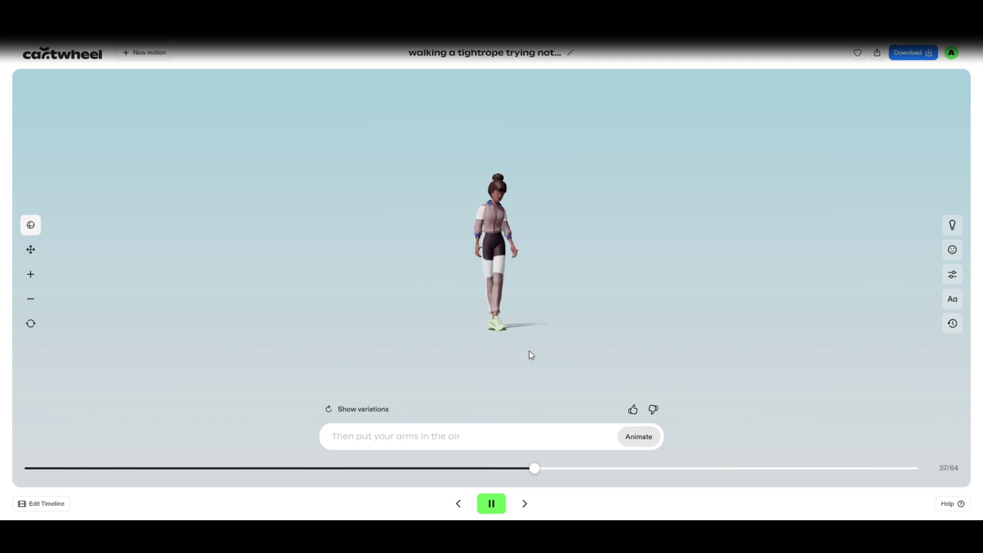
pyautogui.click(373, 410)
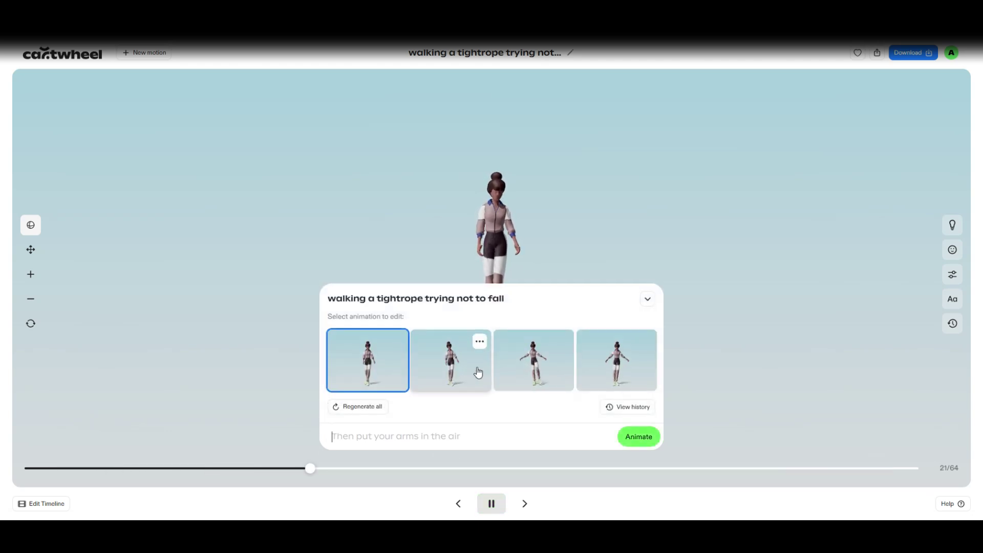
pyautogui.click(462, 364)
pyautogui.click(344, 227)
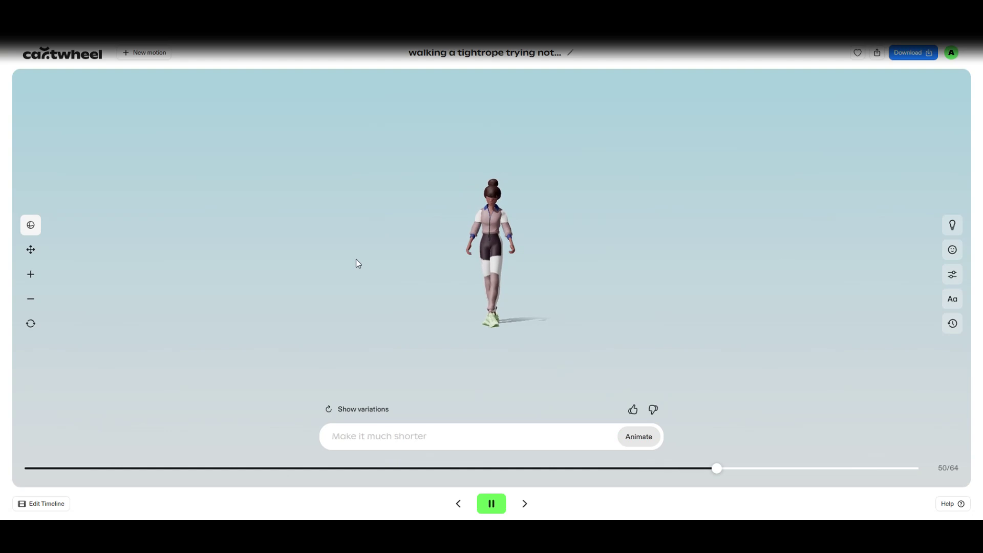
pyautogui.click(374, 414)
# Apply the third, arms-out tightrope variation, then orbit and reset the camera.
pyautogui.click(543, 371)
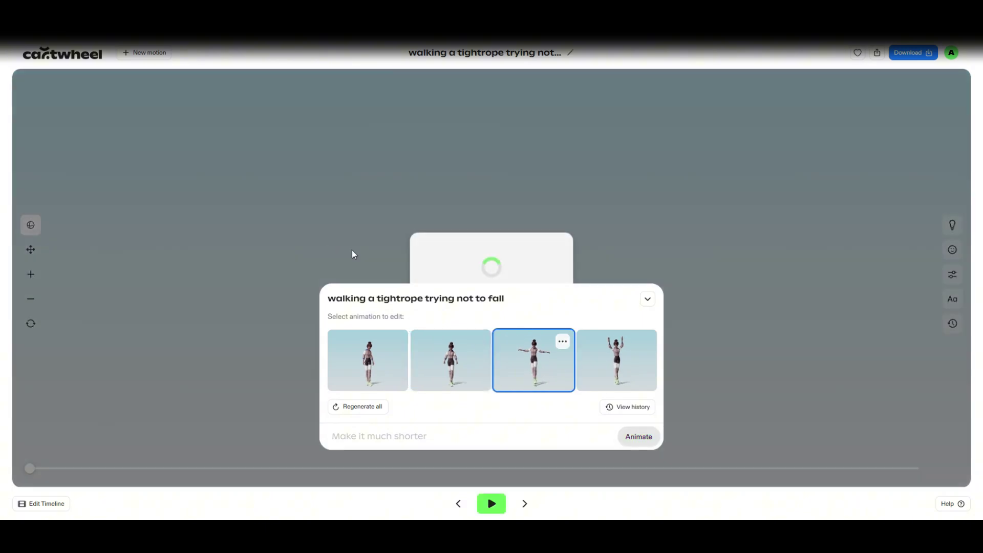
pyautogui.click(307, 217)
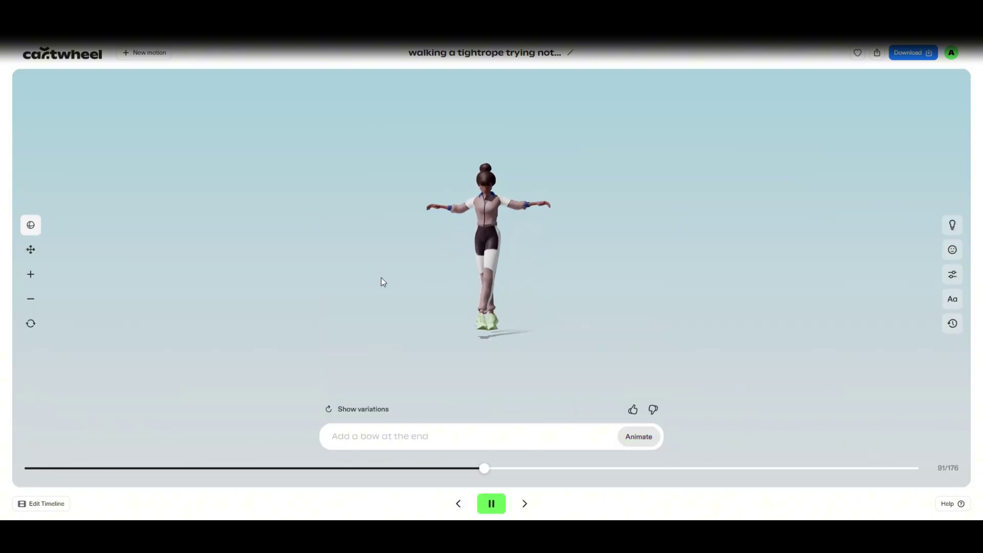
pyautogui.moveTo(380, 281); pyautogui.dragTo(407, 287)
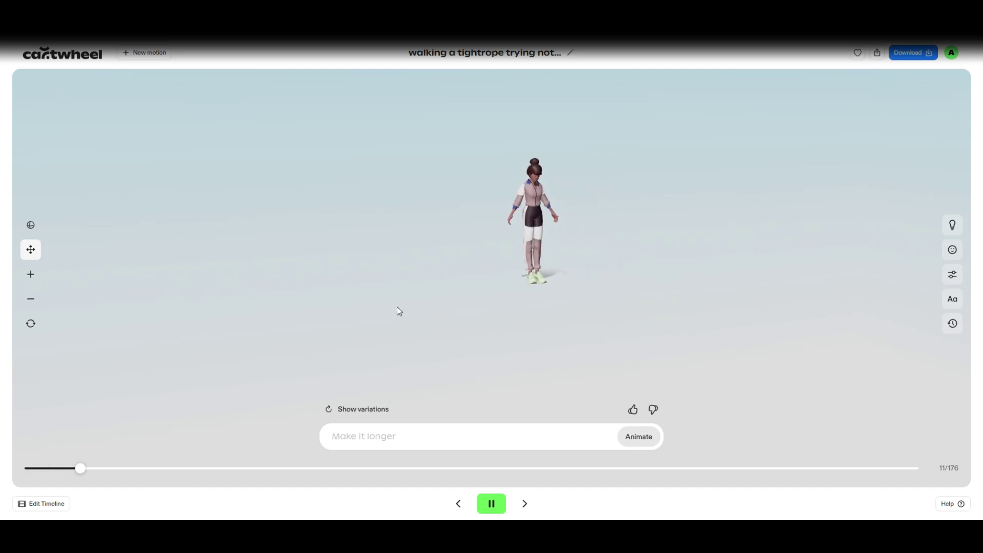
pyautogui.click(31, 225)
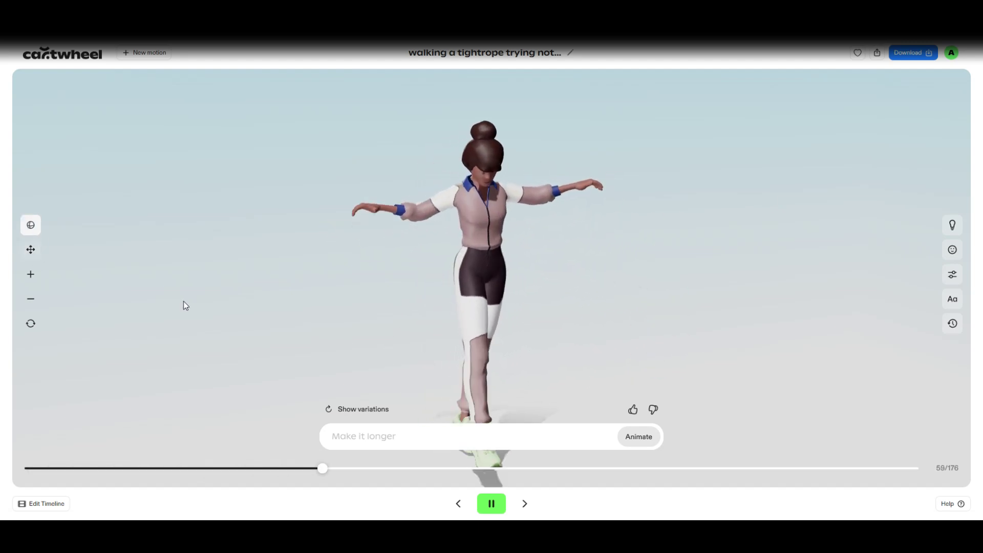
pyautogui.click(31, 324)
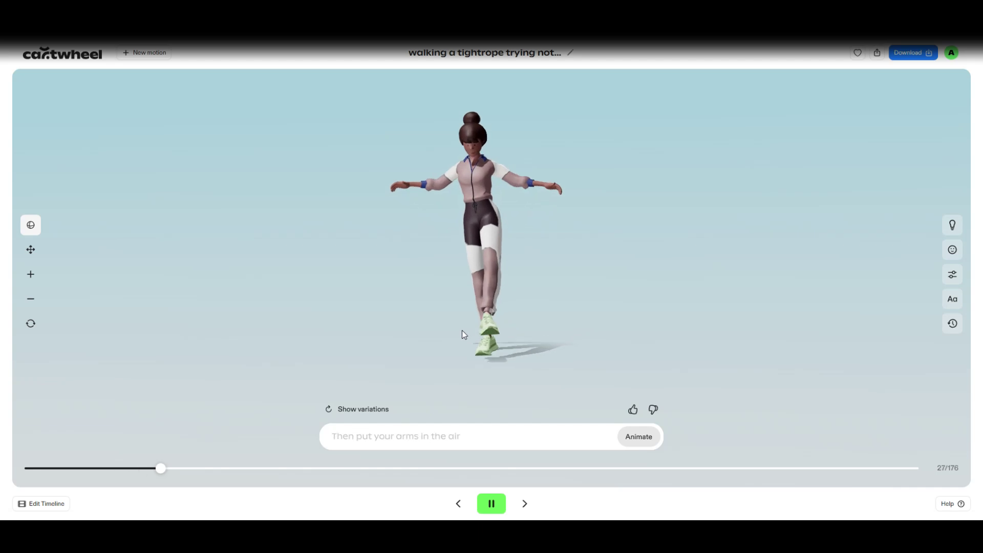
pyautogui.click(31, 249)
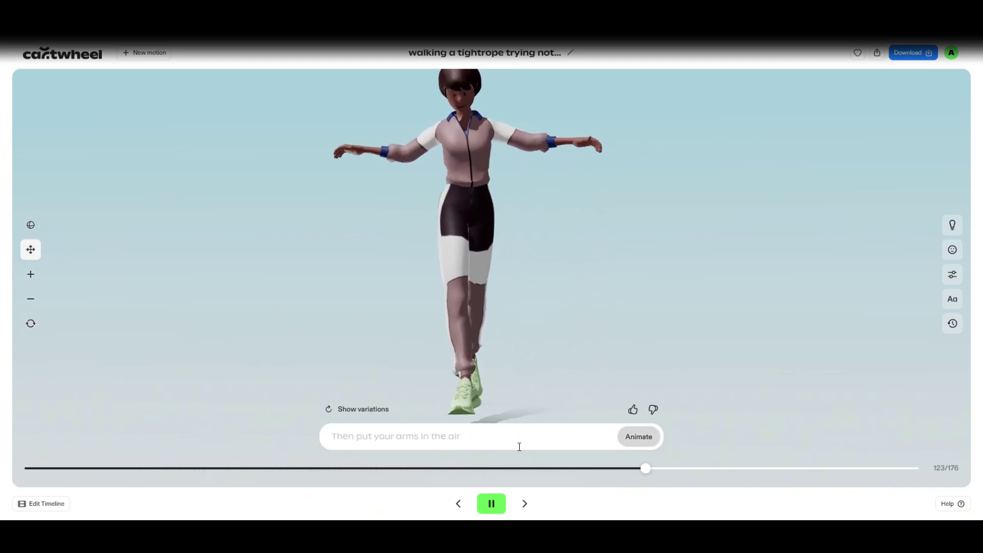
# Switch to the fourth, arms-raised variation and enter 'wave' as the next prompt.
pyautogui.click(330, 409)
pyautogui.click(617, 363)
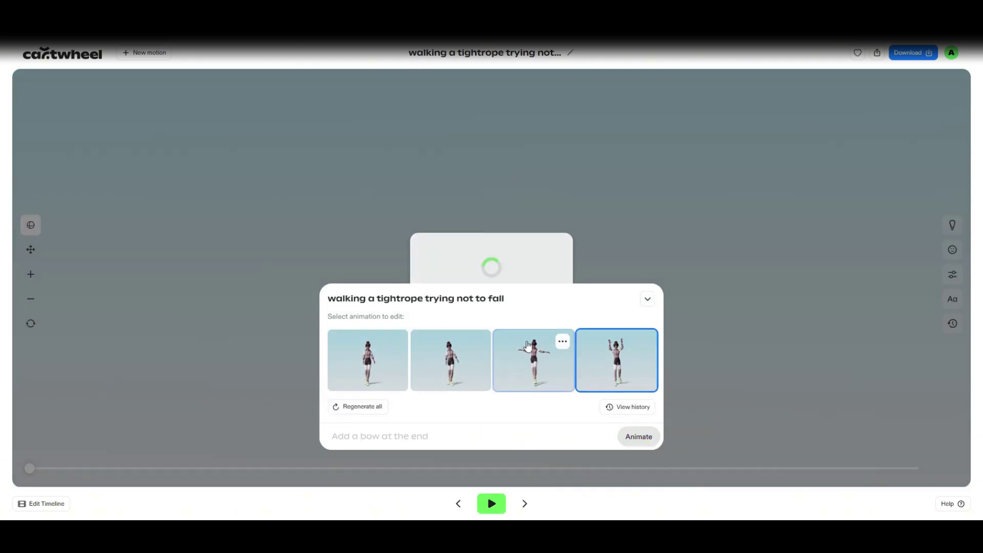
pyautogui.click(312, 246)
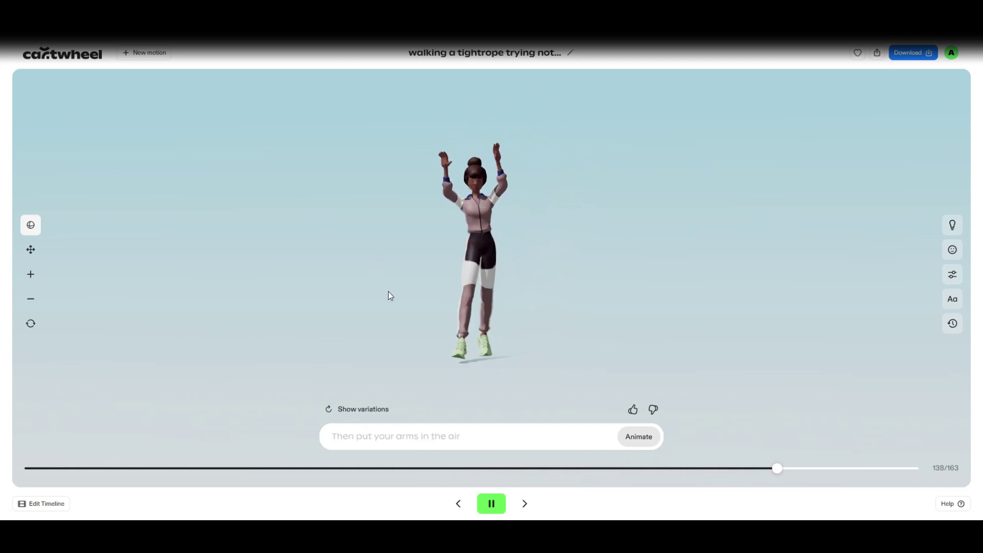
pyautogui.click(375, 439)
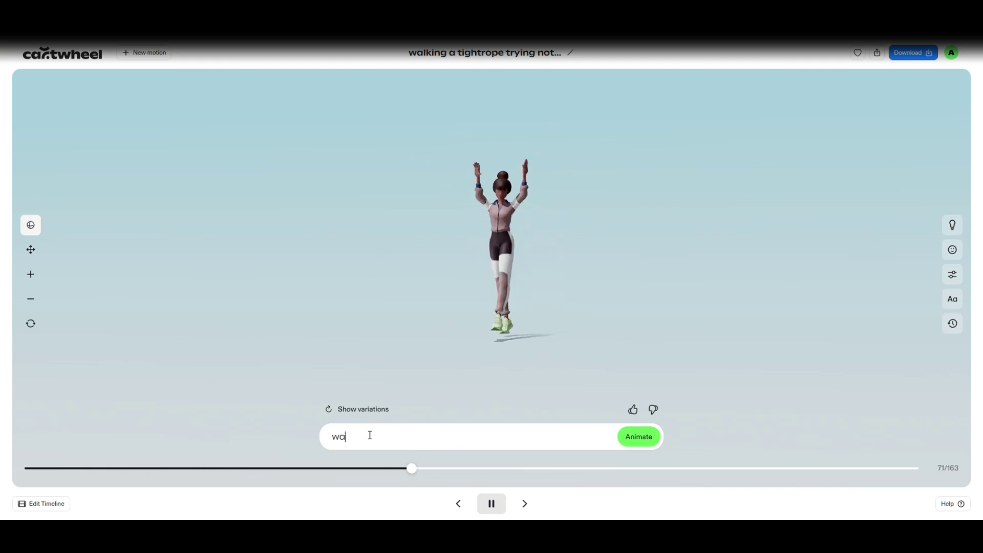
# Generate a new wave animation, dismiss the new-sessions notice, and try the second variation.
pyautogui.click(640, 438)
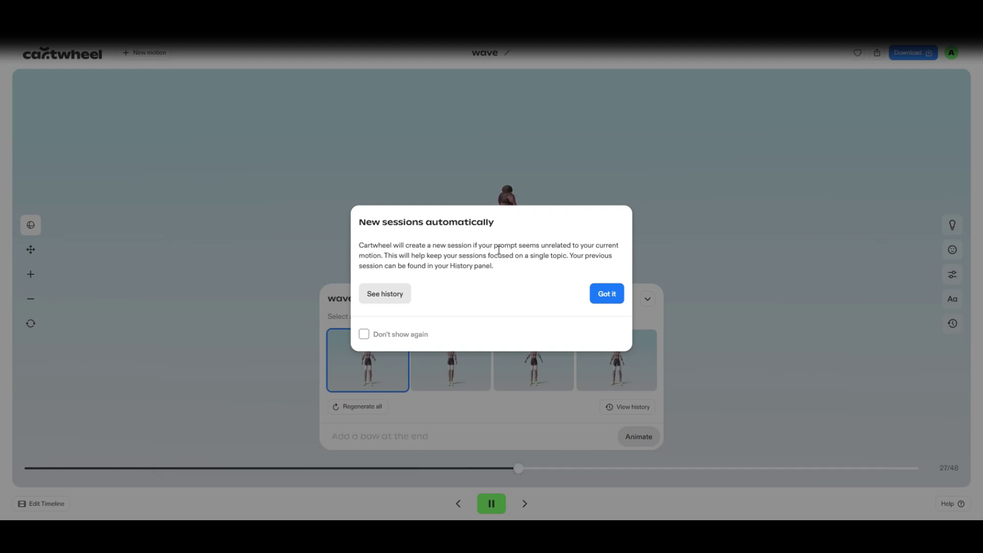
pyautogui.click(607, 294)
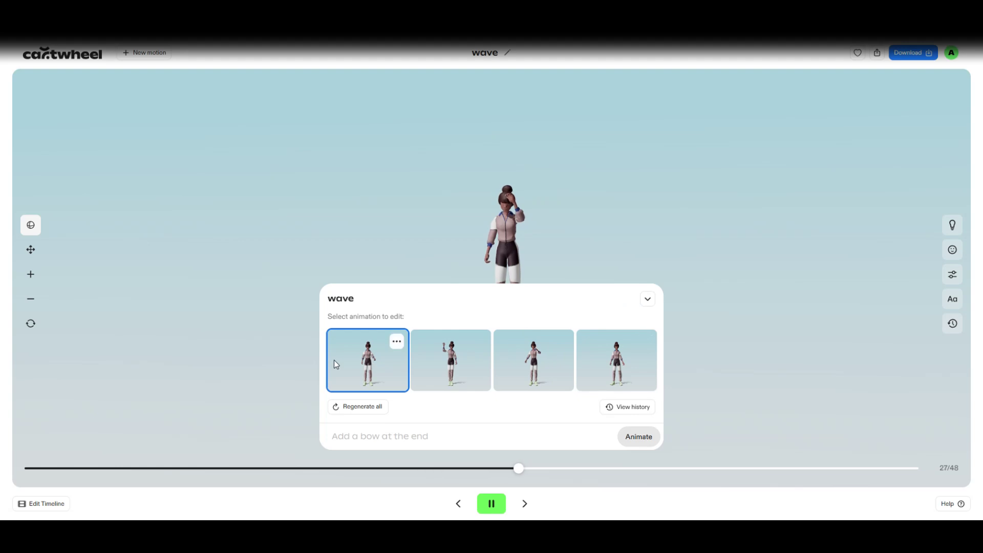
pyautogui.click(451, 368)
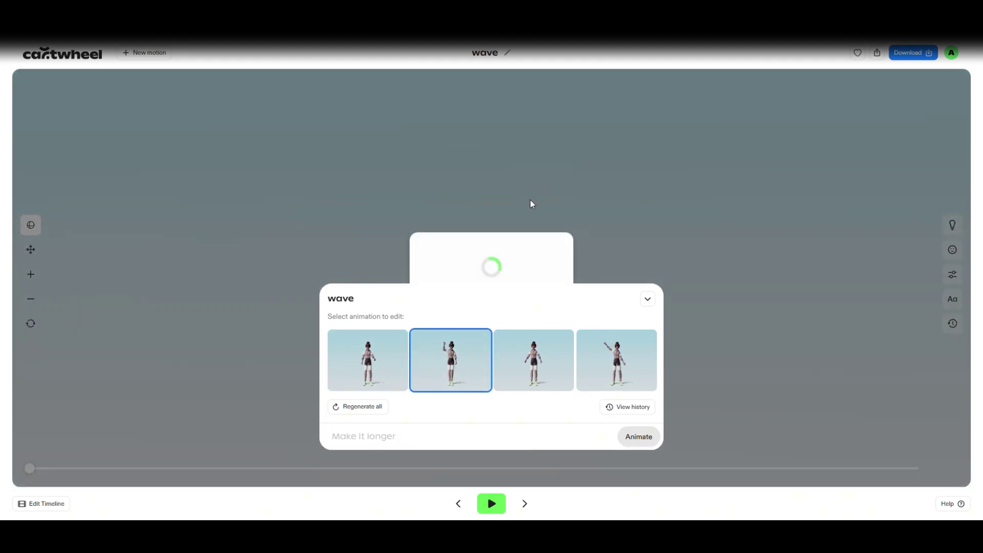
# Switch to the third wave variation, which now plays as a 114-frame loop.
pyautogui.scroll(5, 501, 131)
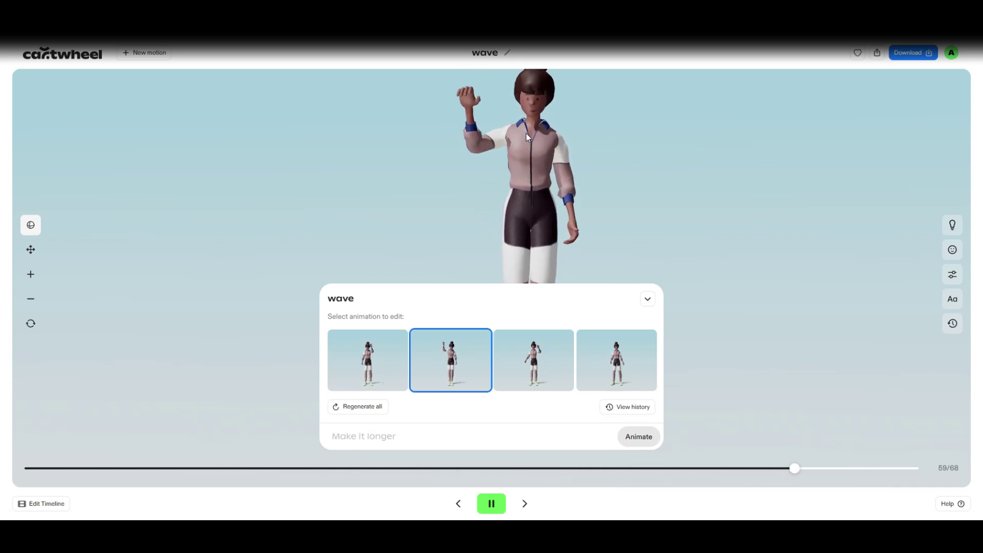
pyautogui.scroll(10, 526, 187)
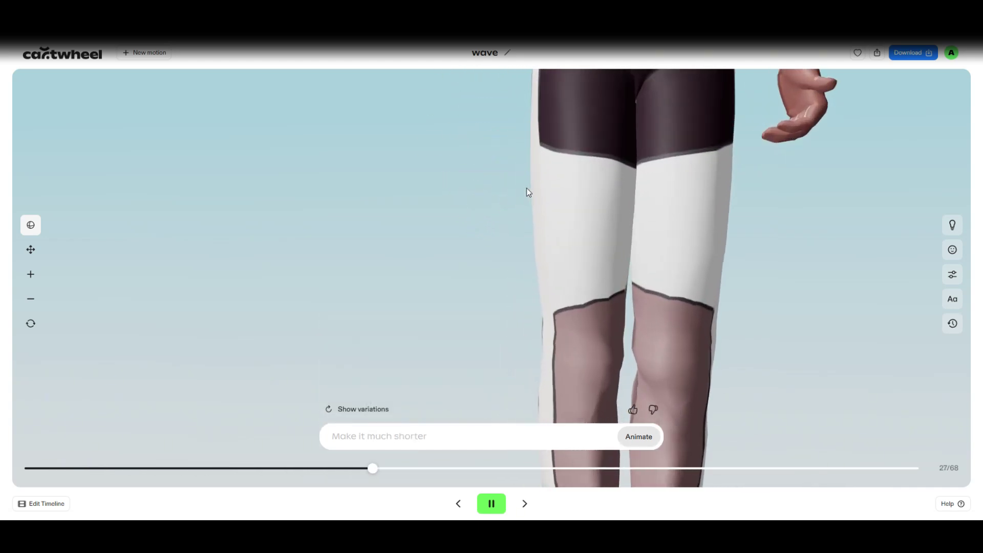
pyautogui.scroll(-10, 549, 227)
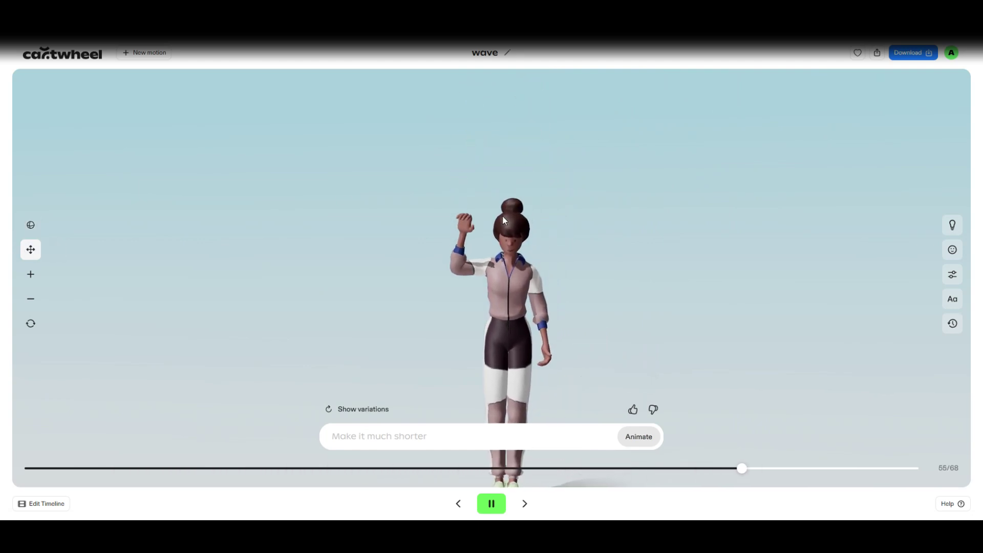
pyautogui.scroll(5, 516, 251)
pyautogui.scroll(-3, 520, 241)
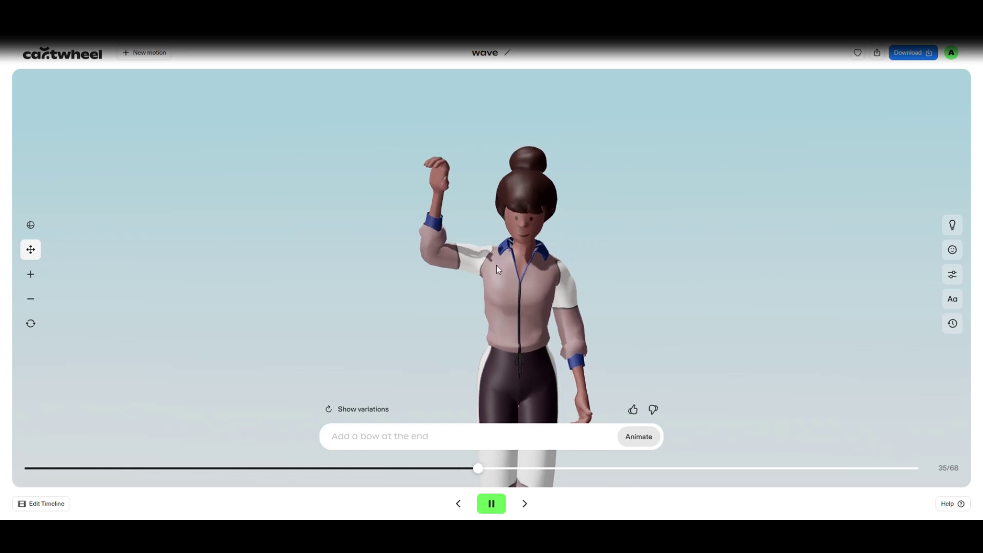
pyautogui.click(359, 409)
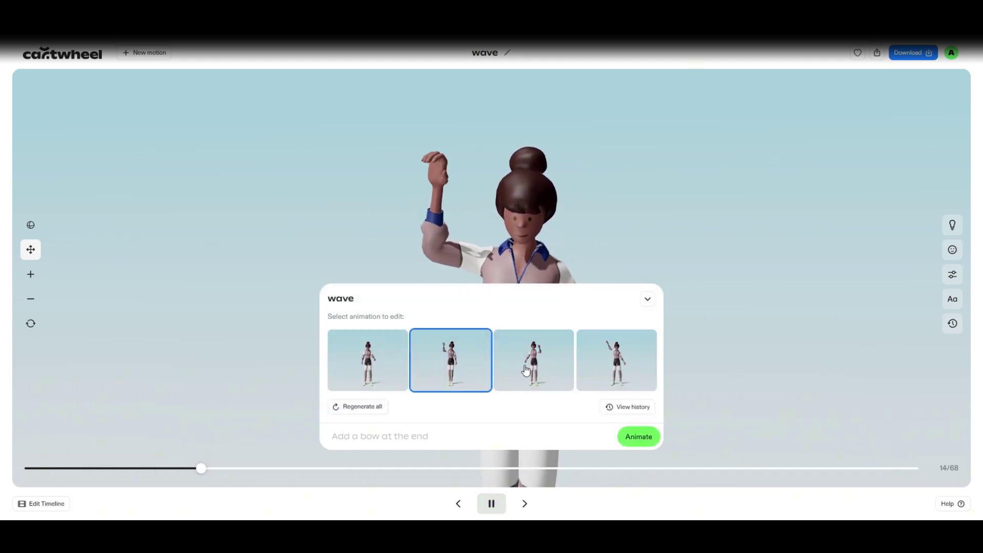
pyautogui.click(509, 371)
pyautogui.click(623, 207)
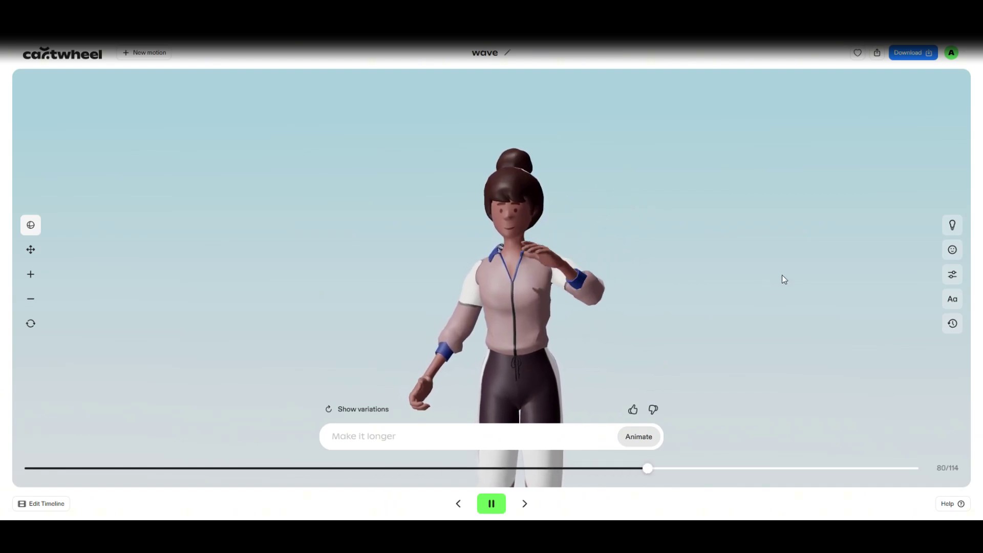
# Open the Character panel listing avatars, hands and faces, with Lin as the avatar.
pyautogui.click(953, 250)
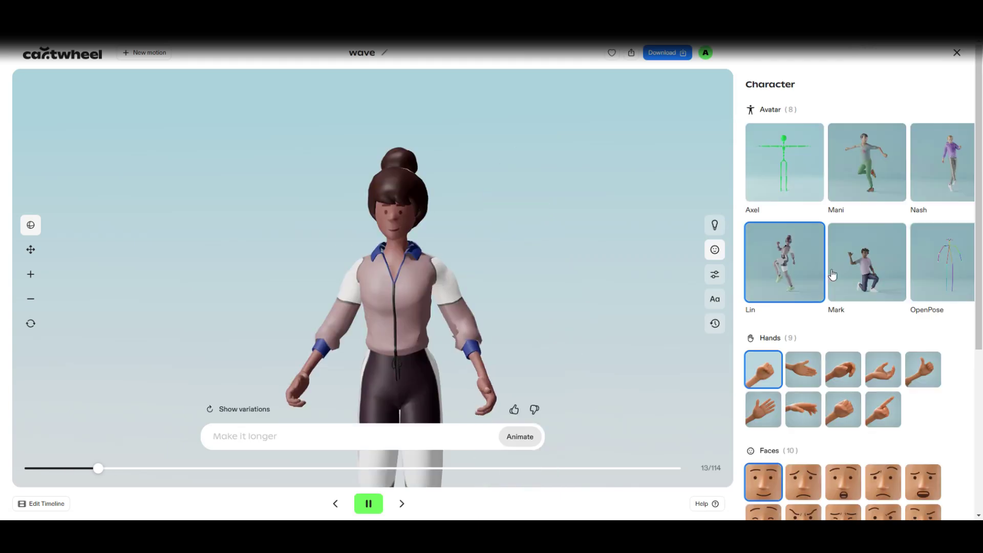